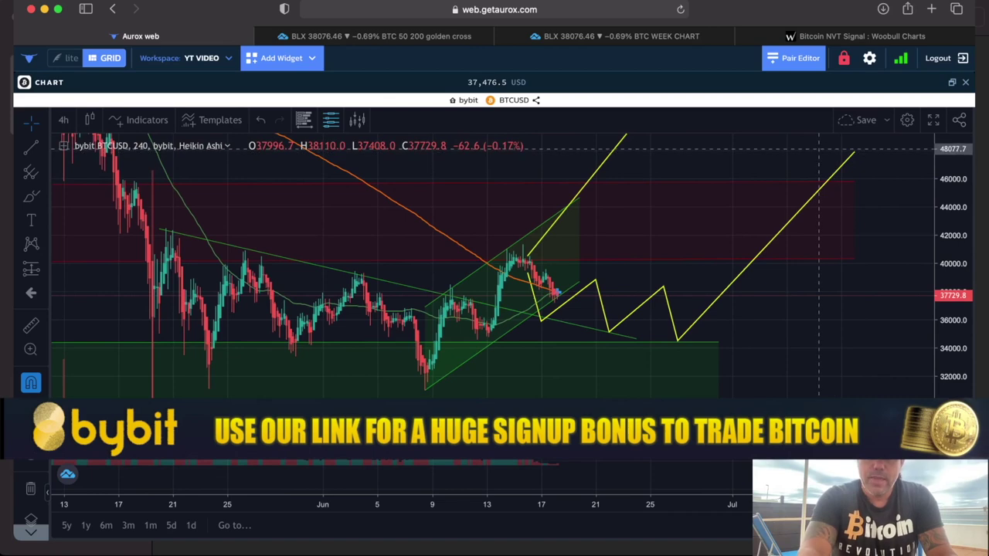
# Reposition the steep yellow projection line on the 4-hour BTCUSD chart so it starts at about 39,470 on 16 Jun '21
pyautogui.click(537, 302)
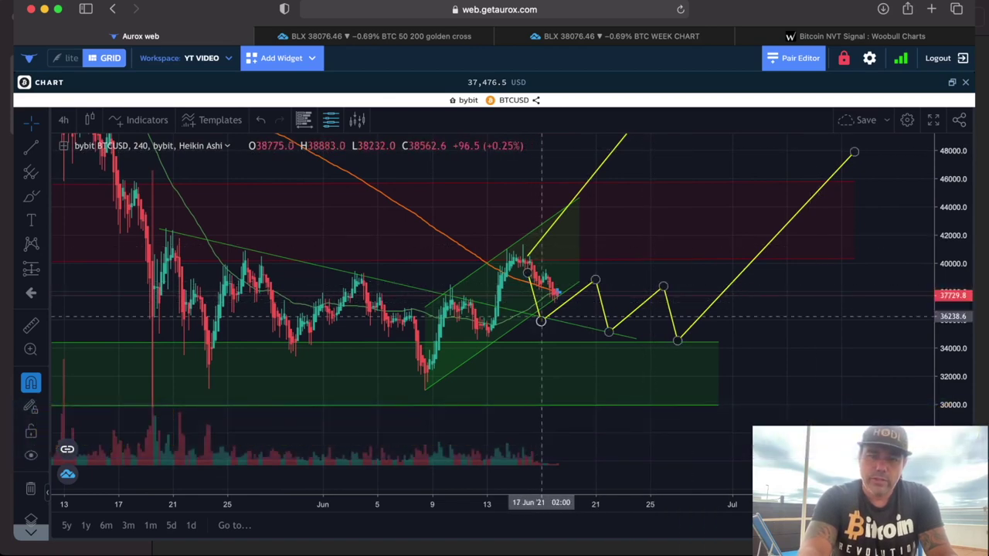
pyautogui.click(520, 263)
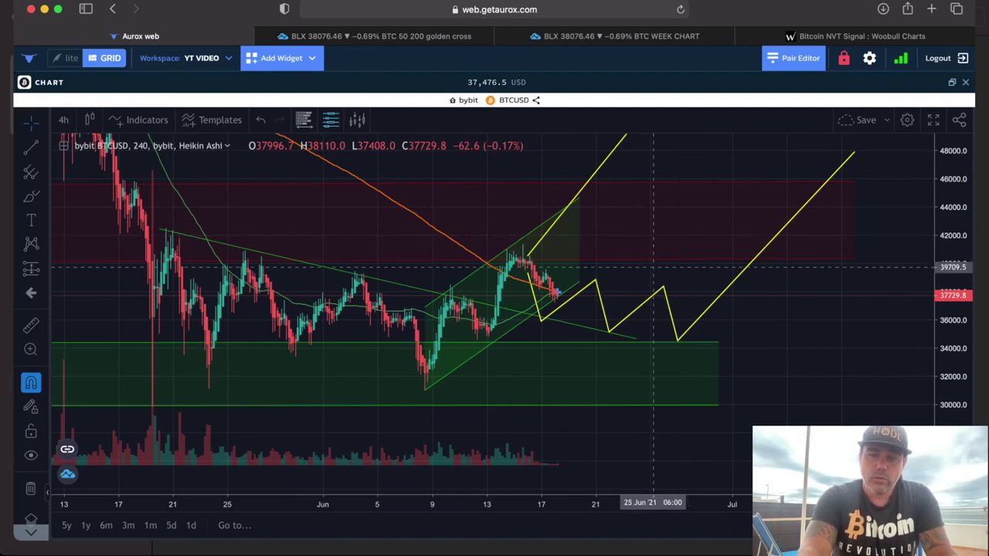
pyautogui.click(526, 255)
pyautogui.moveTo(584, 181)
pyautogui.mouseDown()
pyautogui.moveTo(611, 216)
pyautogui.moveTo(665, 253)
pyautogui.moveTo(668, 231)
pyautogui.moveTo(587, 196)
pyautogui.mouseUp()
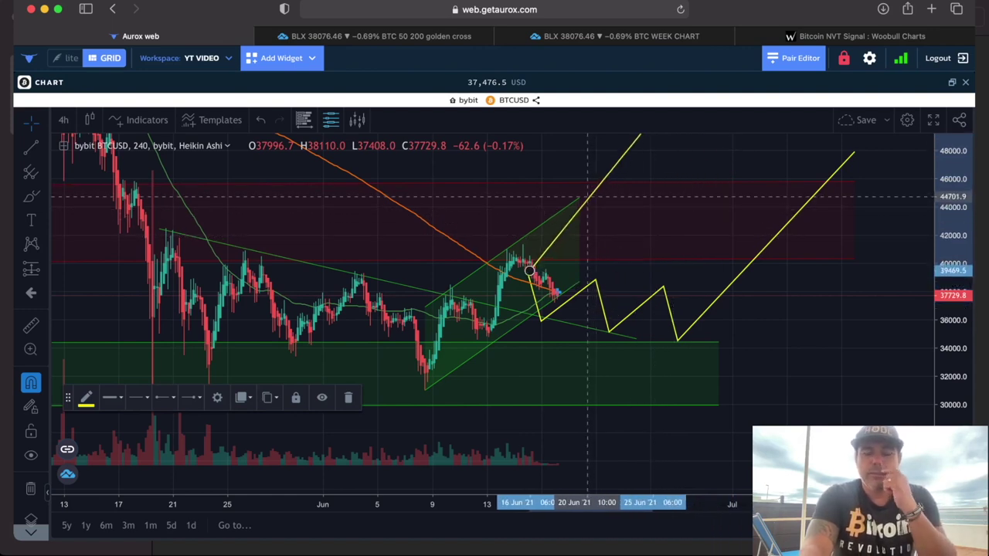
# Brush a yellow circle around the moving-average crossover near 17 Jun '21 and sketch the two averages' paths beyond it
pyautogui.scroll(5, 587, 196)
pyautogui.scroll(-5, 588, 196)
pyautogui.scroll(4, 589, 196)
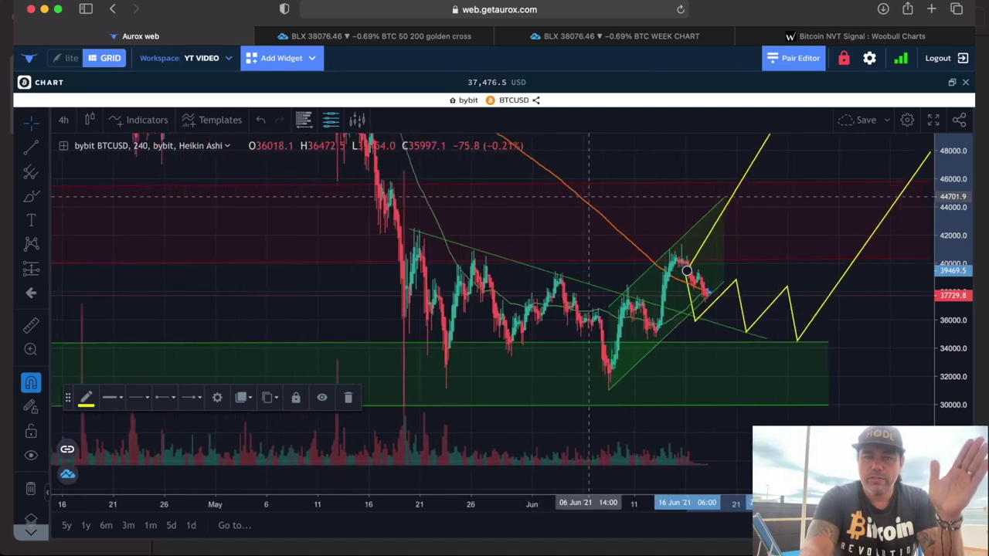
pyautogui.scroll(2, 589, 196)
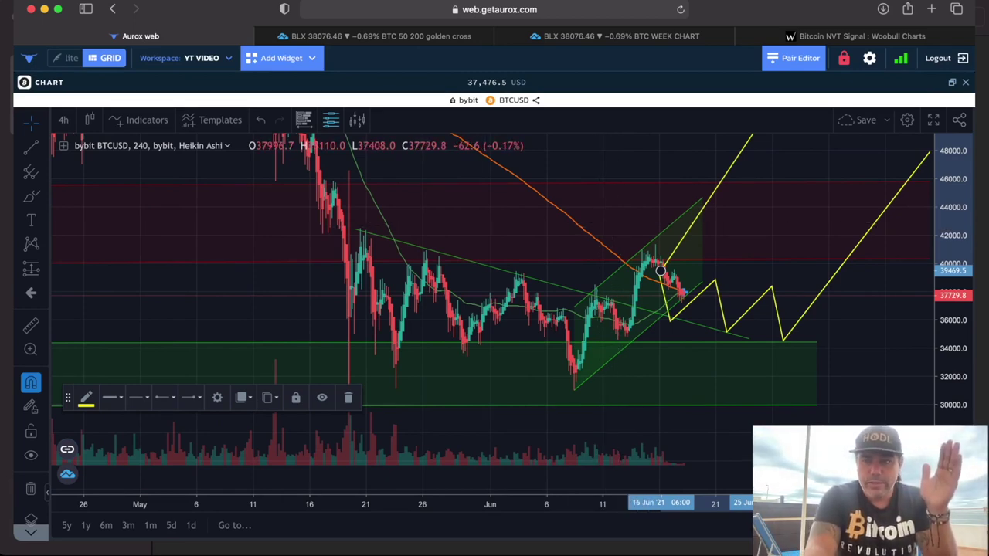
pyautogui.hotkey('alt', 'r')
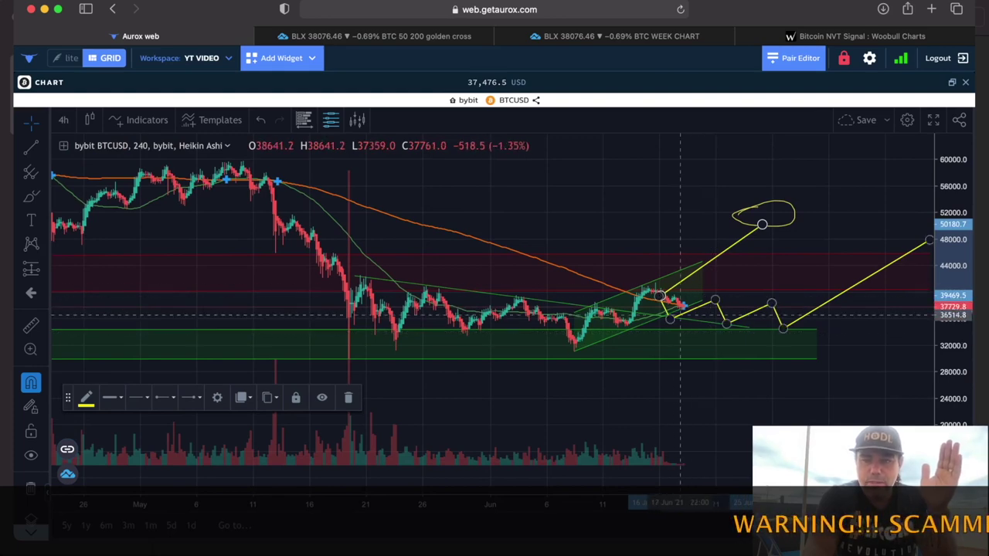
pyautogui.scroll(4, 683, 311)
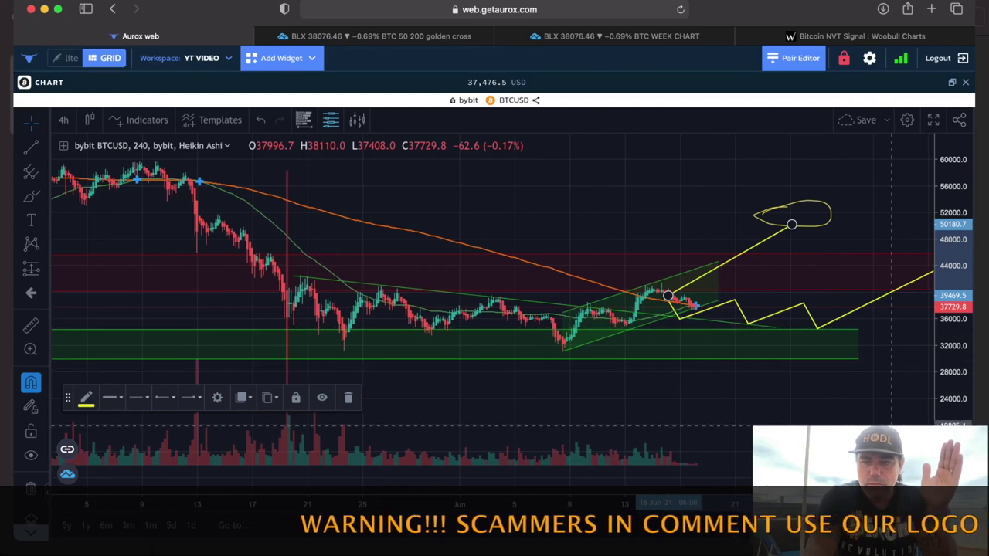
pyautogui.scroll(3, 950, 319)
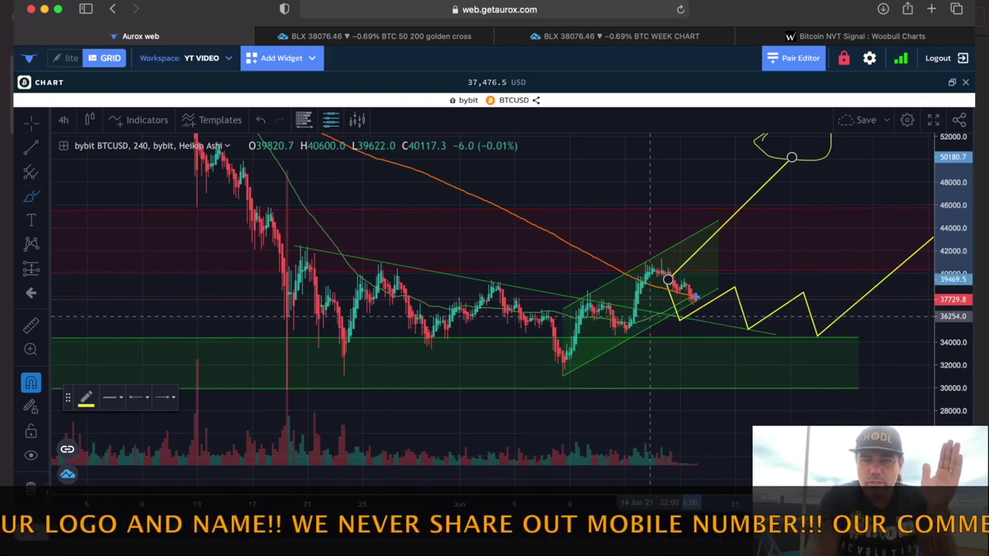
pyautogui.click(658, 313)
pyautogui.moveTo(693, 294)
pyautogui.mouseDown()
pyautogui.moveTo(726, 273)
pyautogui.moveTo(697, 294)
pyautogui.mouseUp()
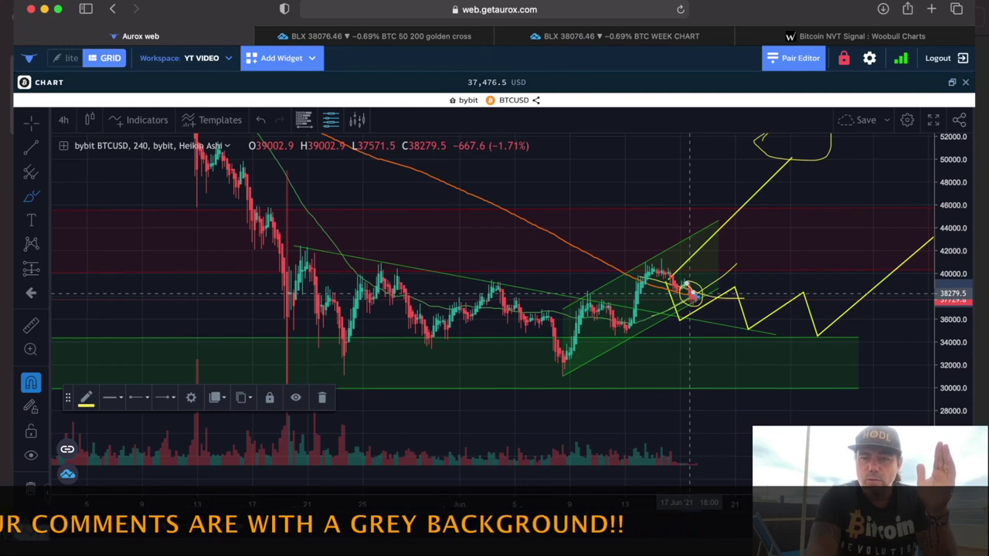
# Examine the earlier moving-average crossovers on the 4-hour BTCUSD chart back to January 2021, and the current one
pyautogui.scroll(-5, 696, 298)
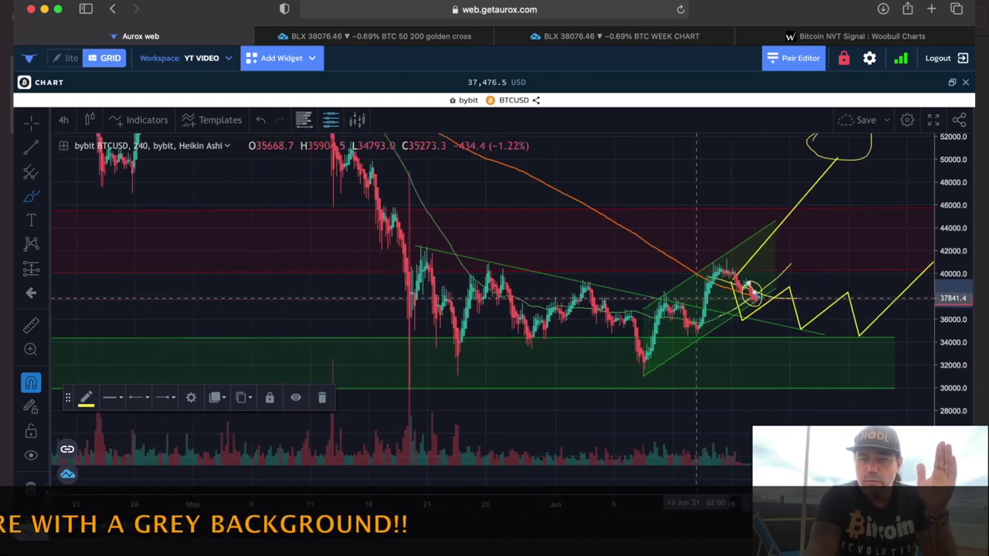
pyautogui.scroll(-5, 618, 243)
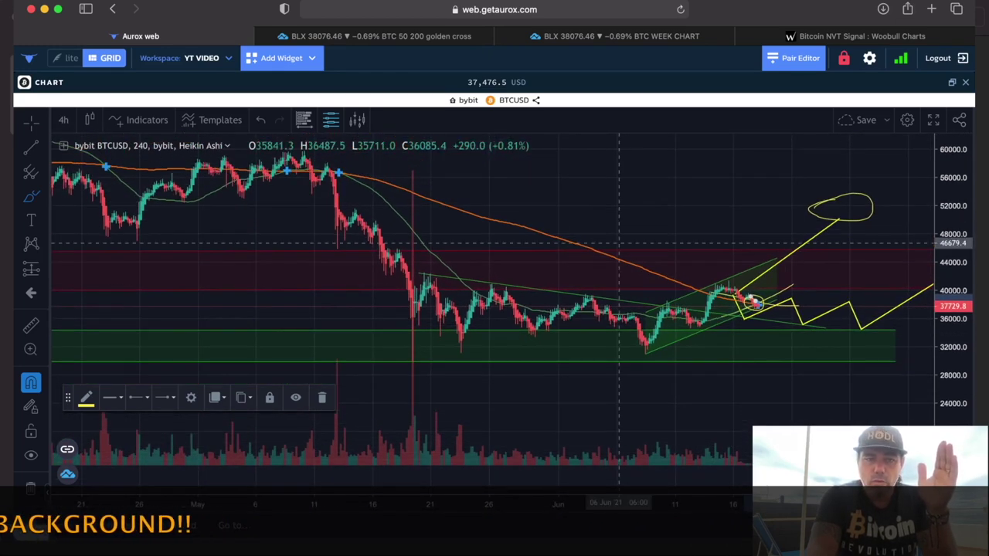
pyautogui.scroll(-5, 618, 244)
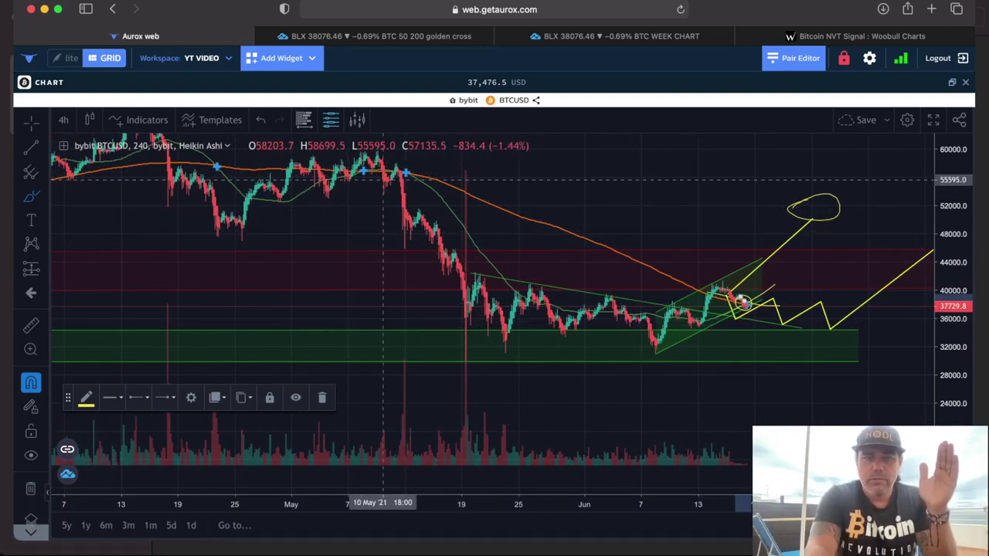
pyautogui.hscroll(-10, 282, 199)
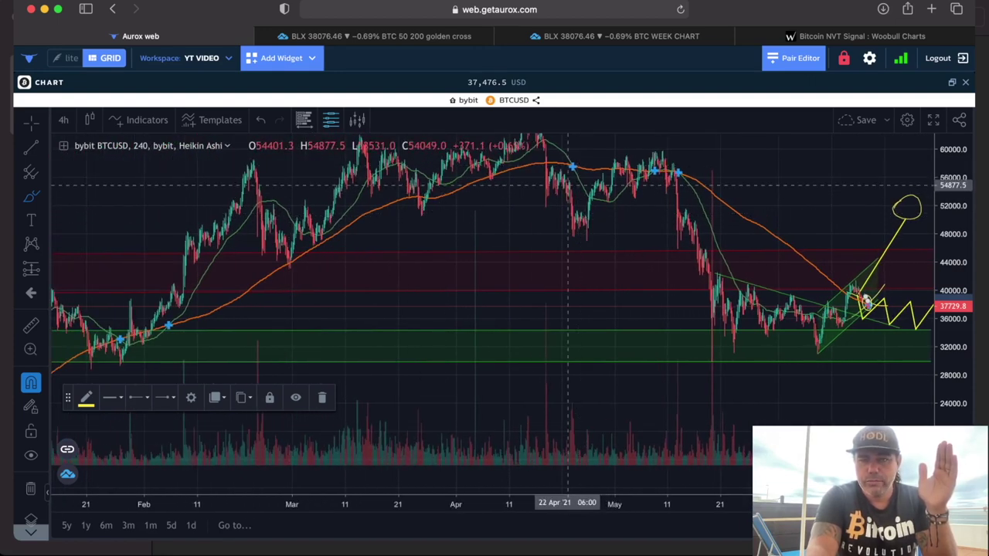
pyautogui.hscroll(-2, 309, 294)
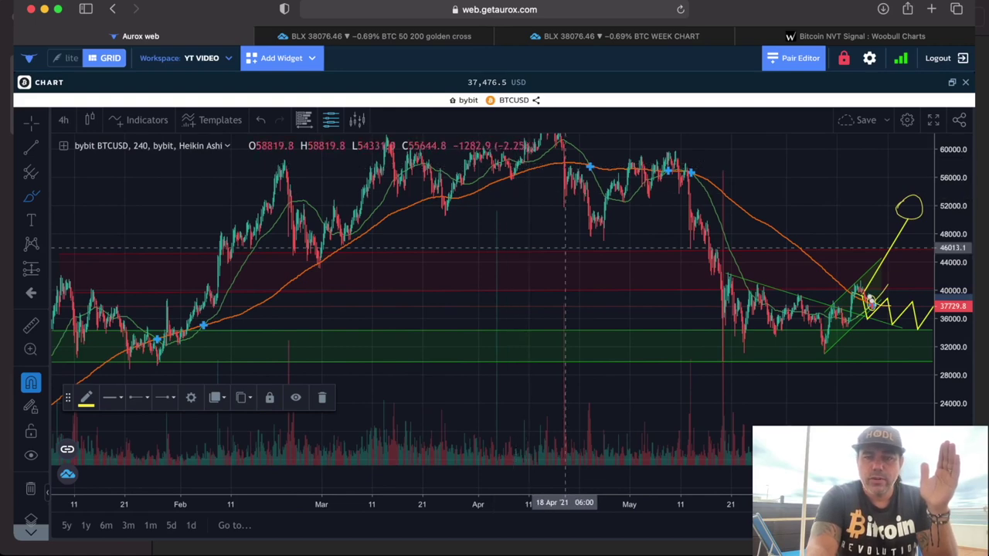
pyautogui.hscroll(5, 515, 167)
pyautogui.hscroll(2, 564, 248)
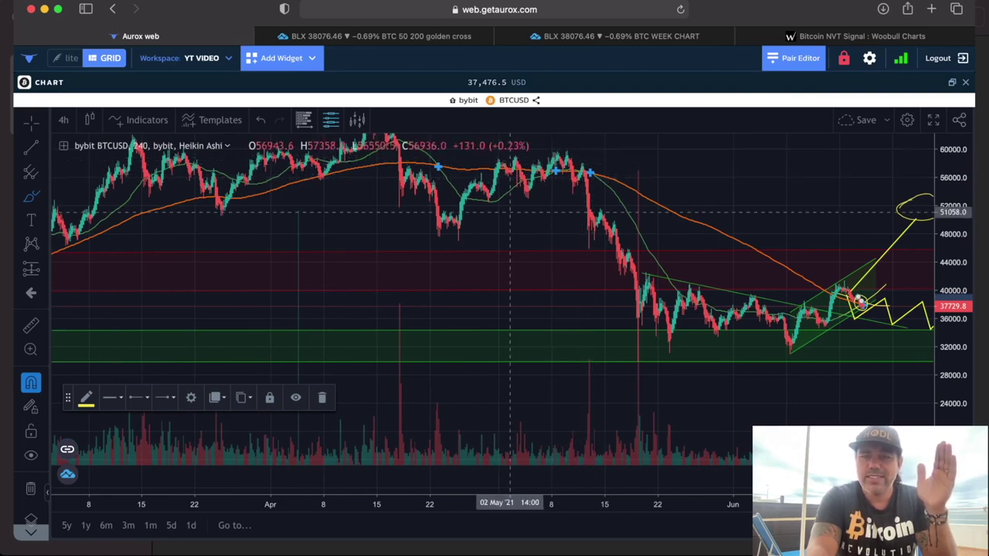
pyautogui.hscroll(10, 510, 210)
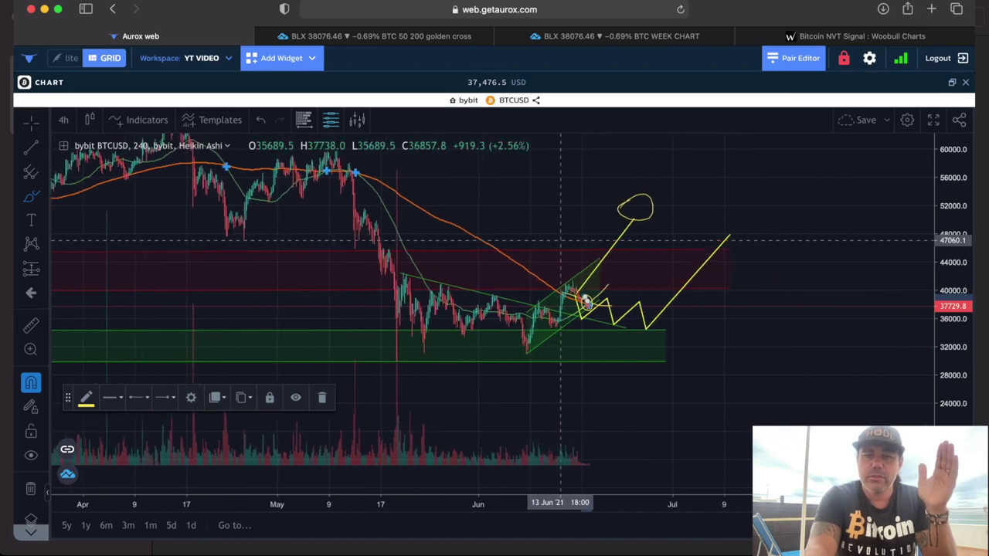
pyautogui.scroll(5, 560, 240)
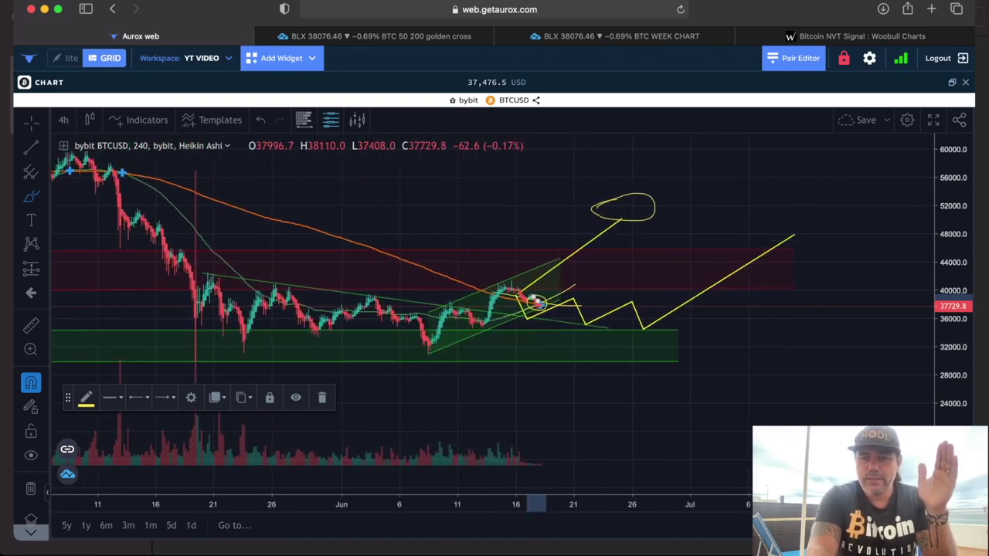
pyautogui.scroll(5, 531, 302)
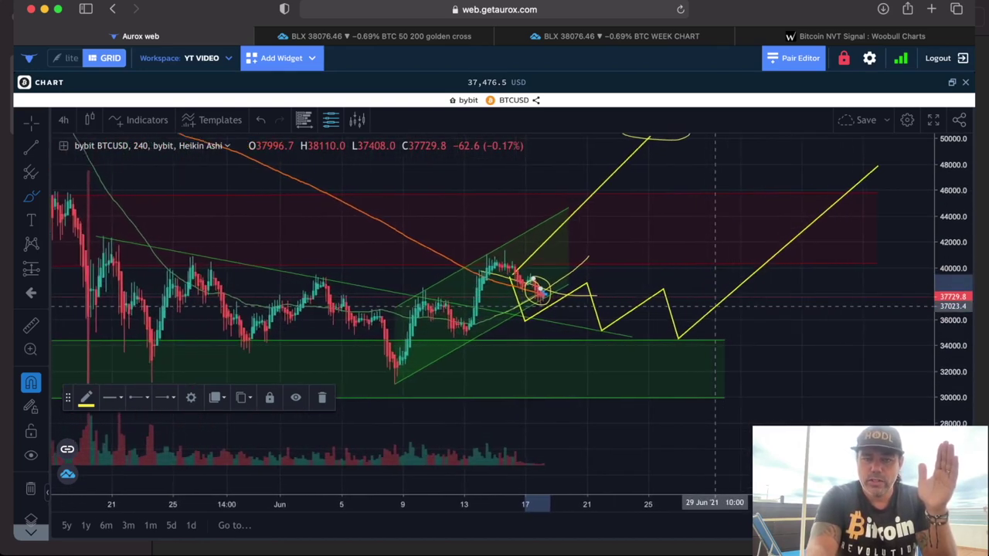
pyautogui.scroll(3, 533, 306)
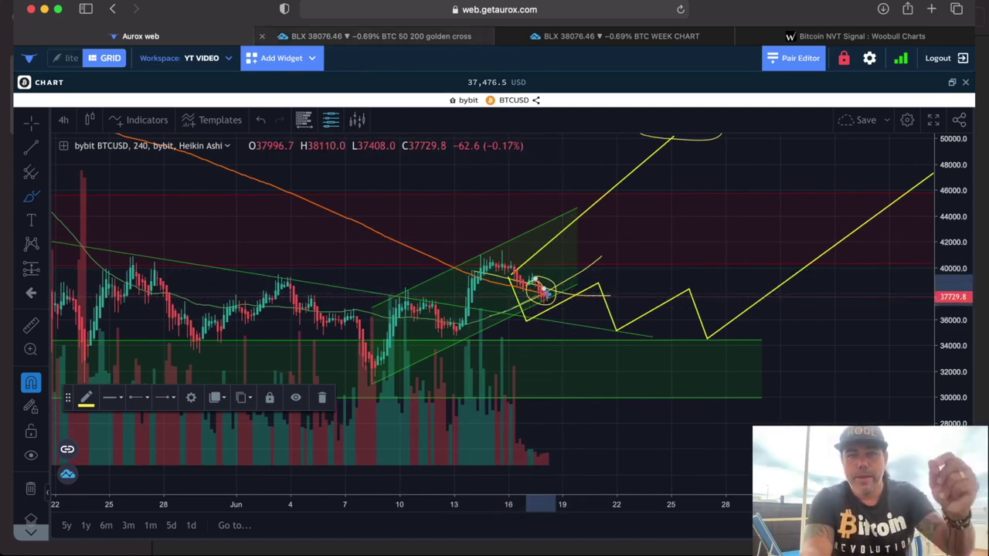
# Switch to the daily BLX 50/200 golden cross chart in TradingView and compare its moving averages with the 4-hour BTCUSD chart
pyautogui.click(378, 35)
pyautogui.scroll(-3, 442, 220)
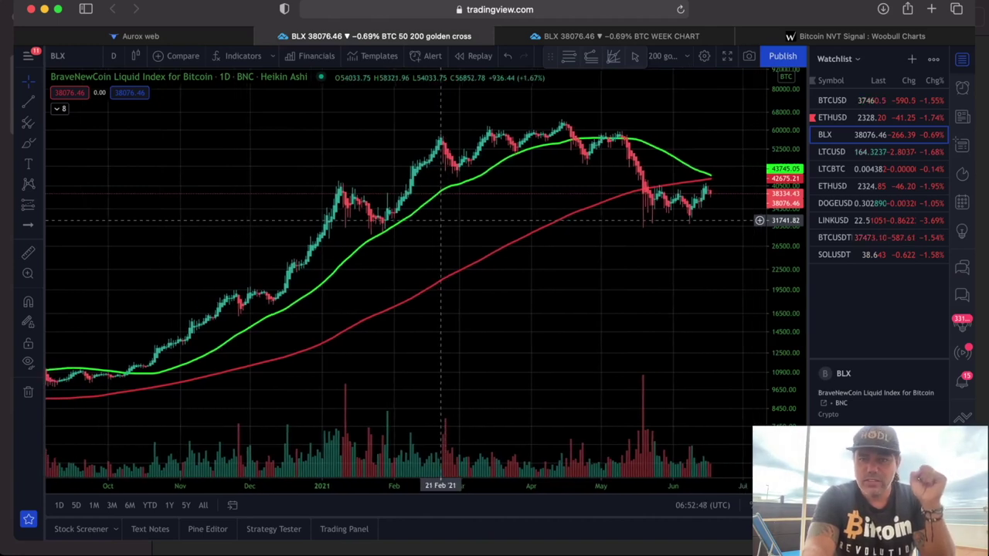
pyautogui.hscroll(3, 442, 220)
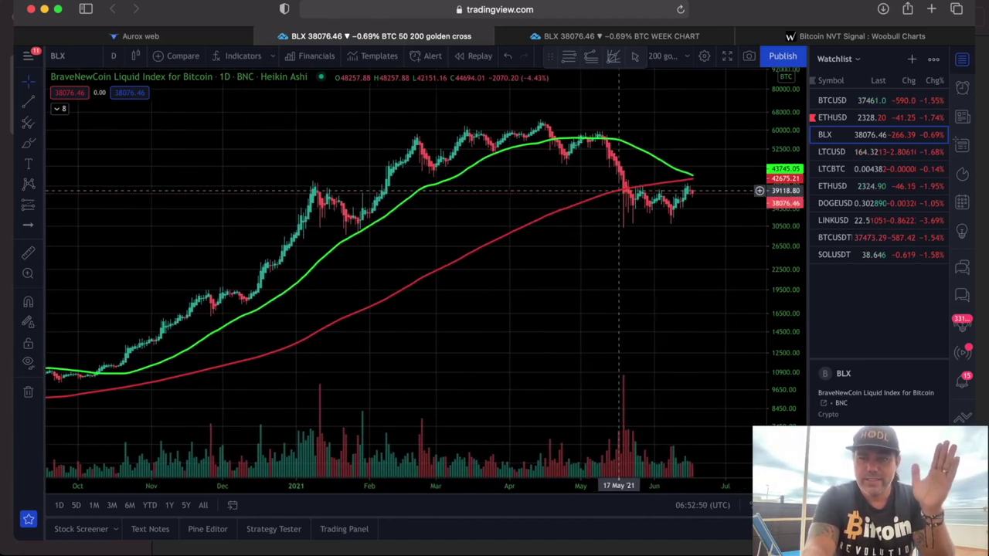
pyautogui.scroll(2, 618, 191)
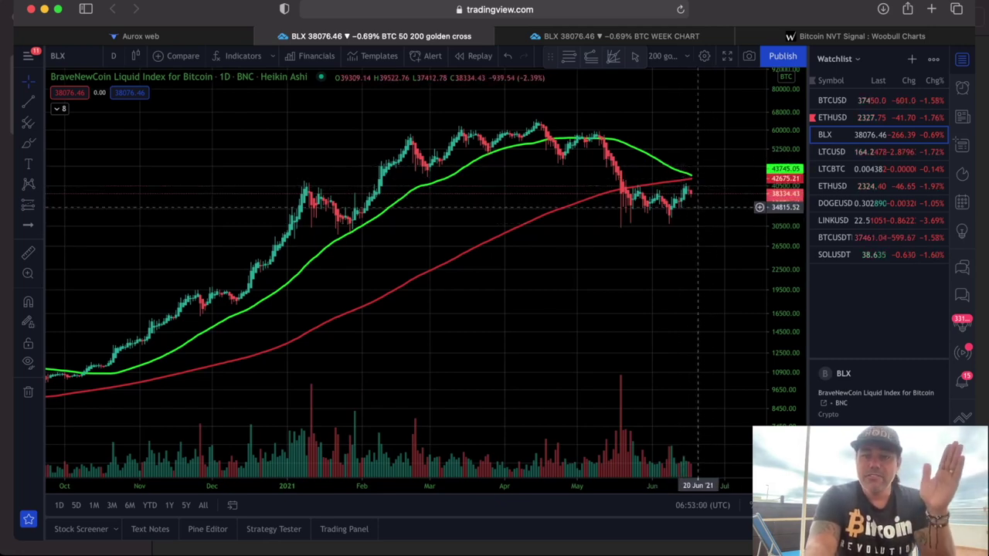
pyautogui.hotkey('ctrl', 'shift', 'Tab')
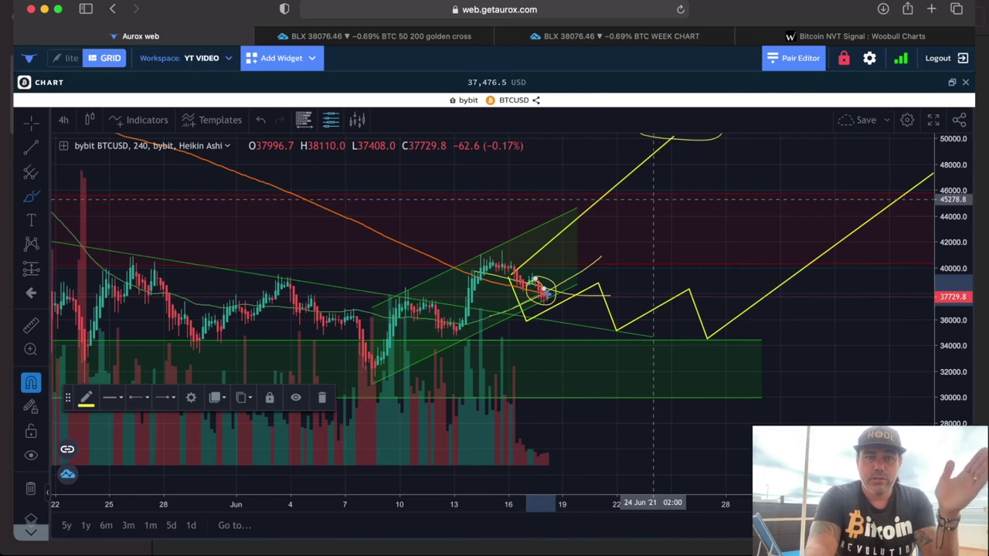
pyautogui.hotkey('ctrl', 'Tab')
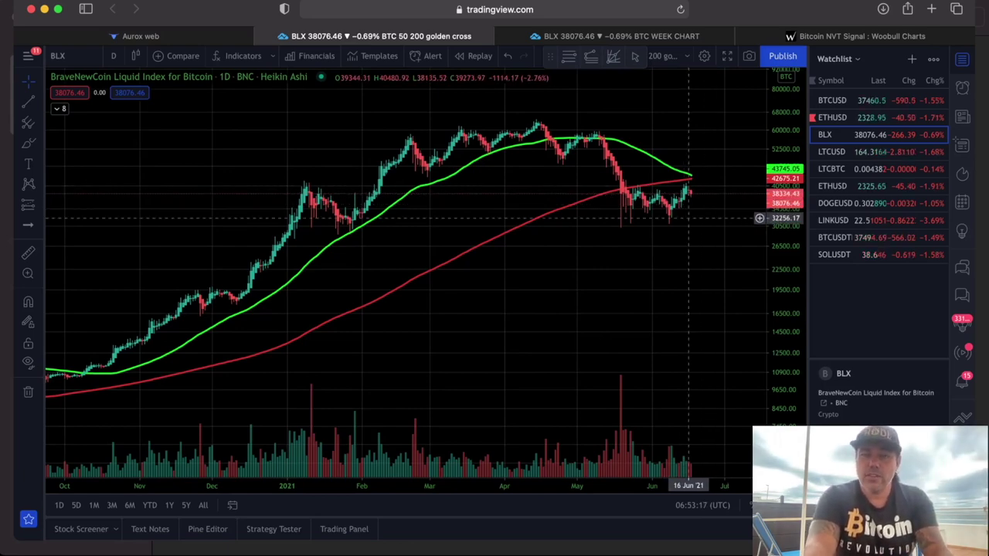
# Examine the marked 50/200 moving-average crossovers from 2019 and 2020 on the daily BLX chart, closing in on October 2019
pyautogui.scroll(-5, 687, 219)
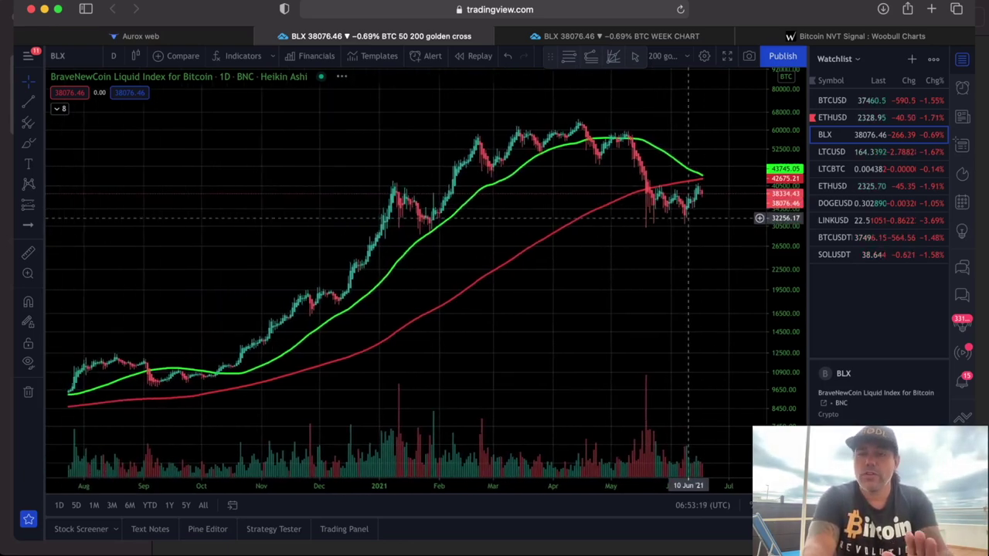
pyautogui.scroll(-2, 687, 218)
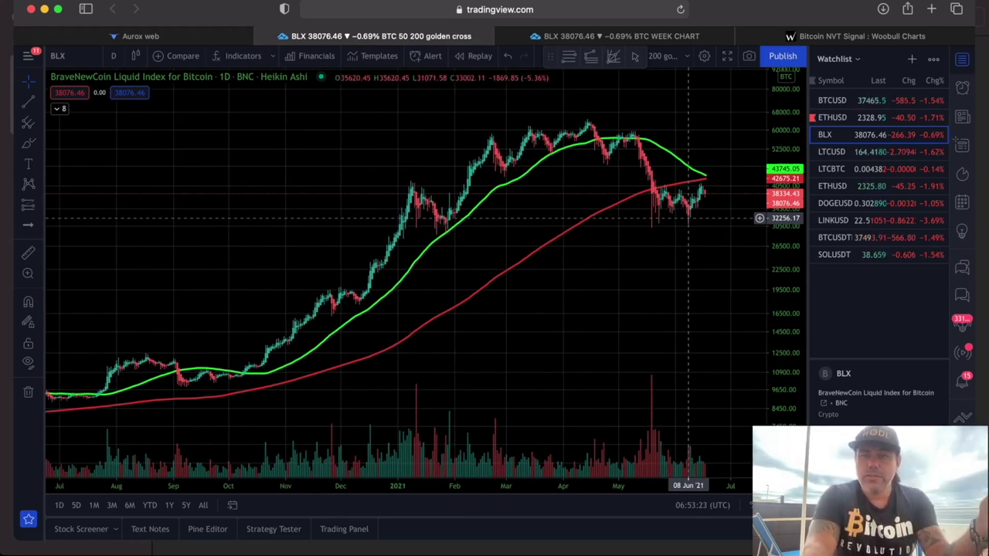
pyautogui.scroll(-2, 687, 218)
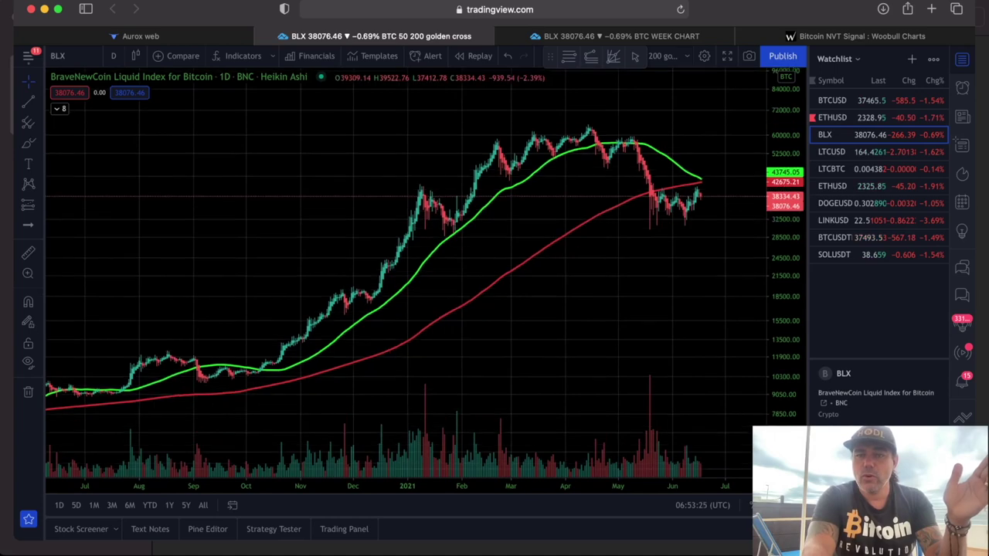
pyautogui.scroll(-3, 733, 252)
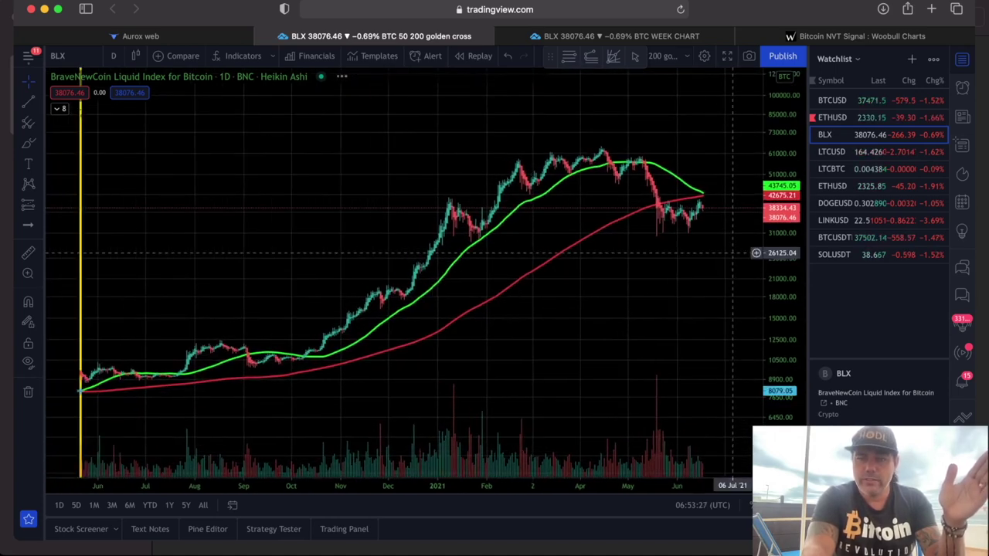
pyautogui.scroll(-1, 733, 253)
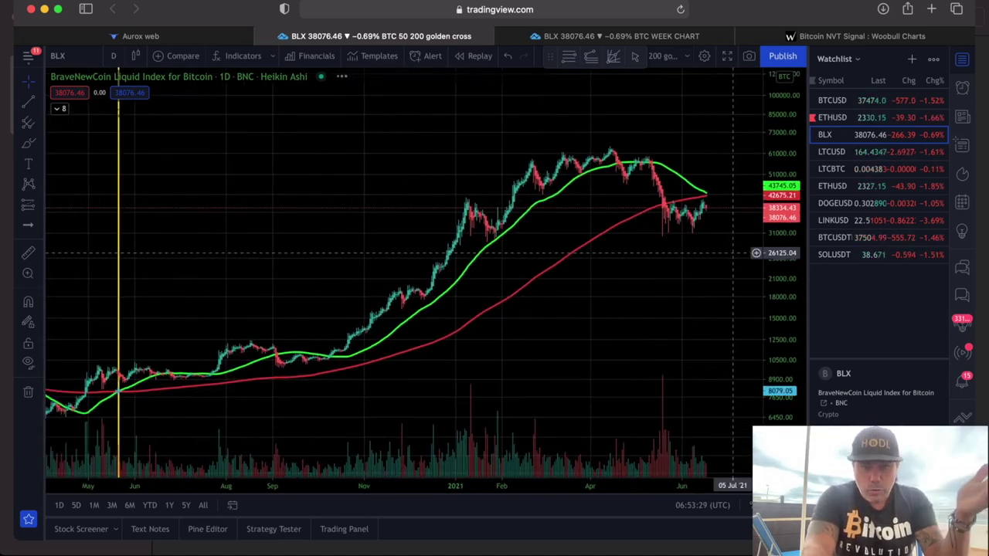
pyautogui.scroll(-4, 733, 253)
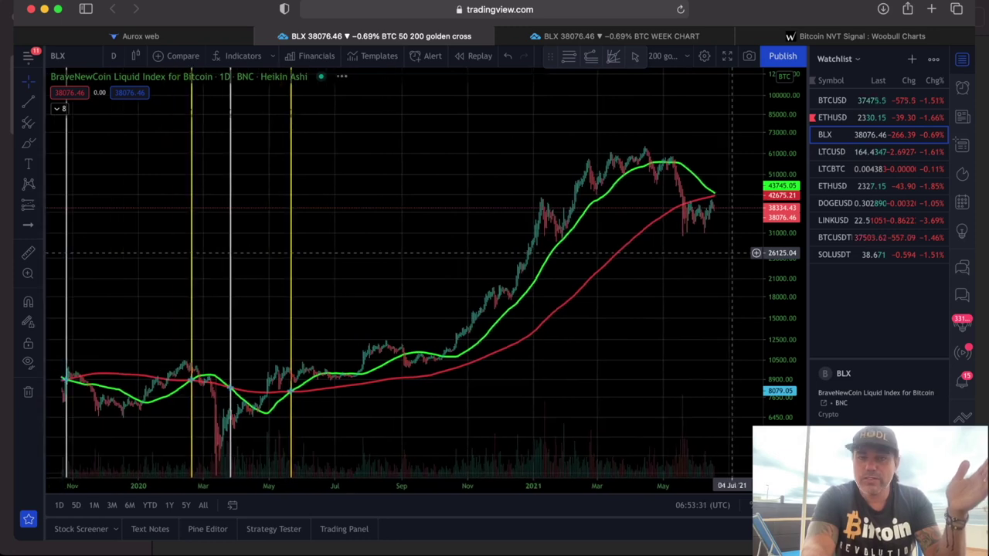
pyautogui.scroll(-1, 732, 253)
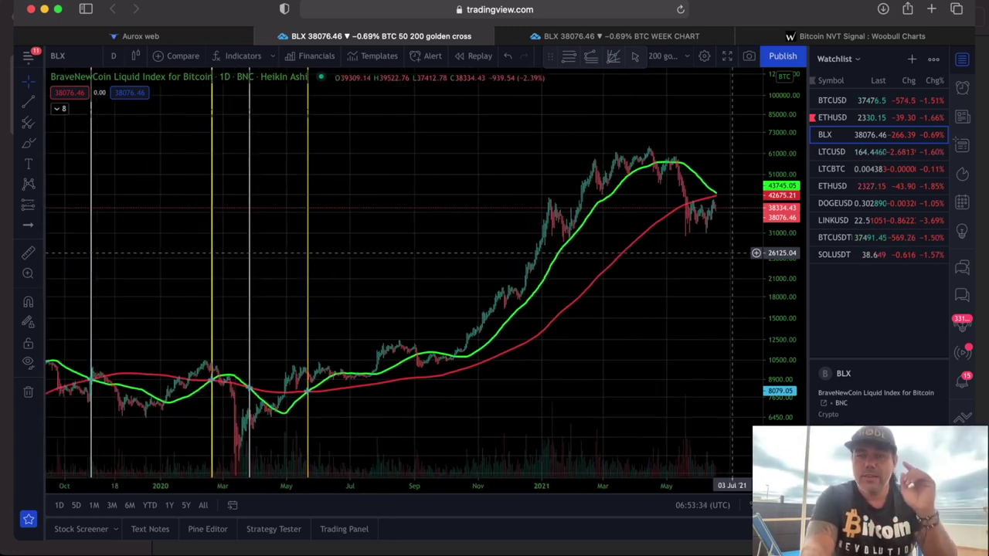
pyautogui.scroll(-2, 732, 252)
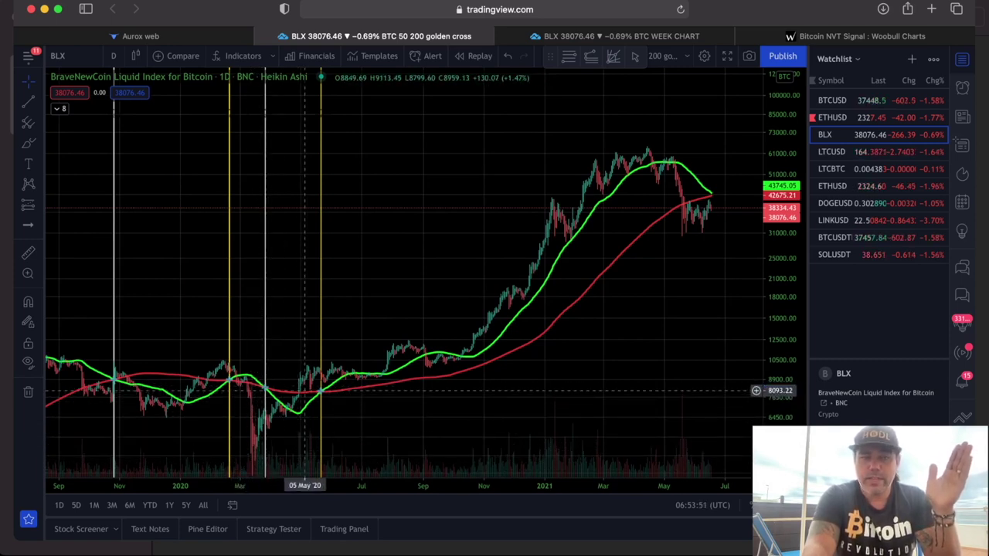
pyautogui.hscroll(-10, 305, 391)
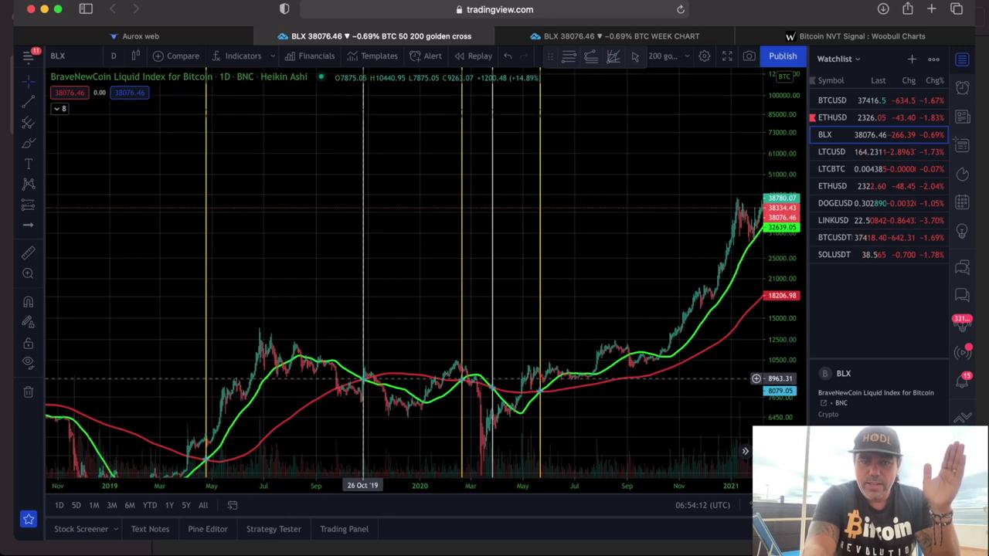
pyautogui.scroll(5, 363, 399)
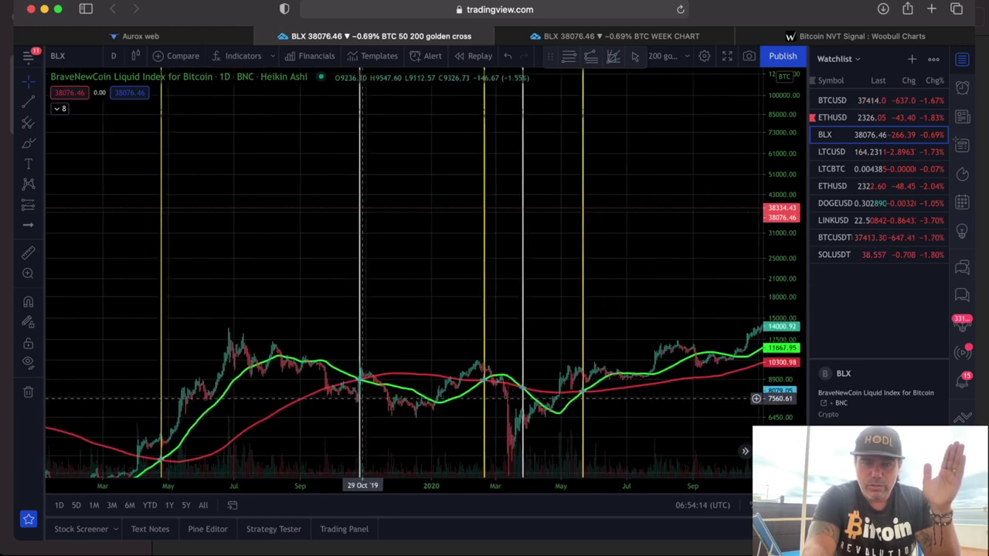
pyautogui.scroll(5, 363, 398)
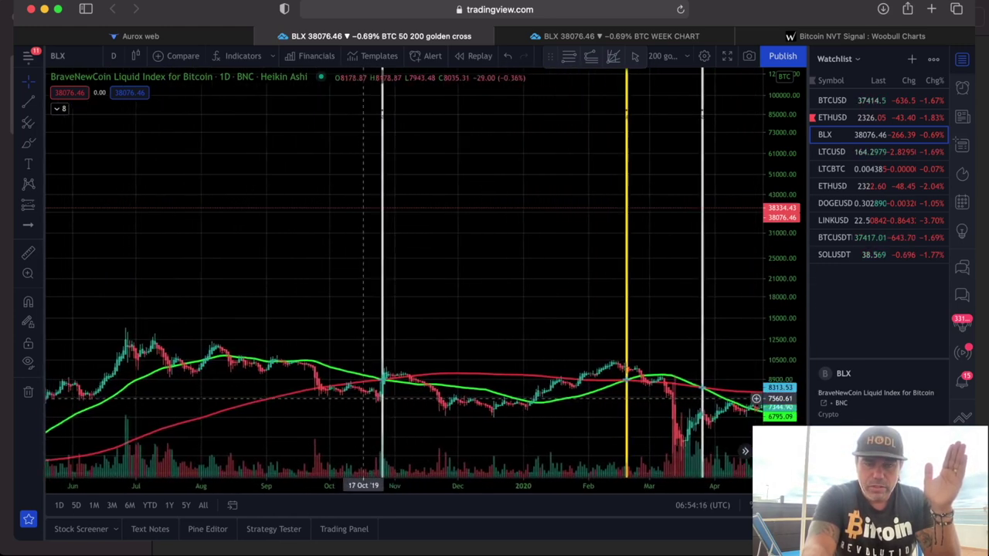
# Examine the marked 50/200 moving-average crossovers on the daily BLX chart from late 2019 back to spring 2018
pyautogui.scroll(3, 362, 399)
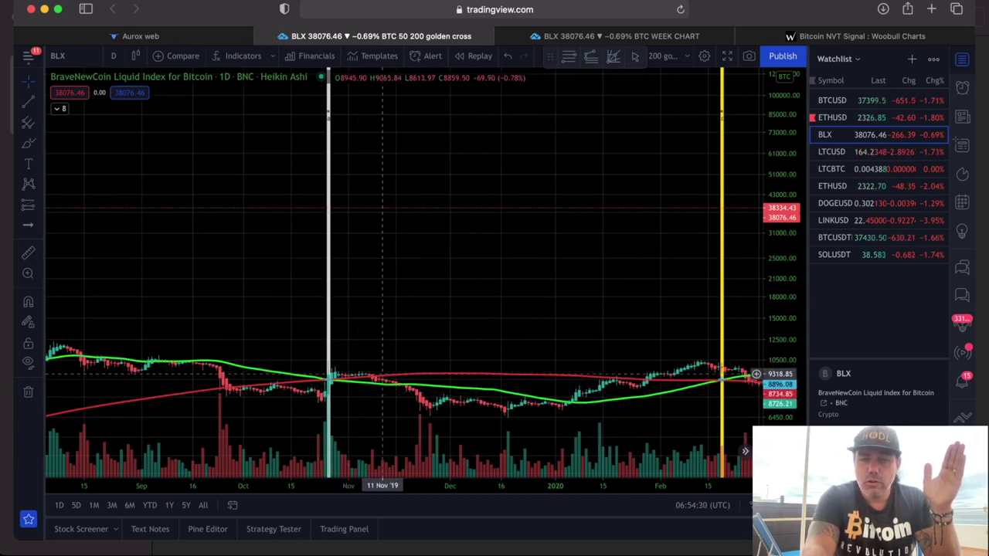
pyautogui.scroll(-5, 344, 412)
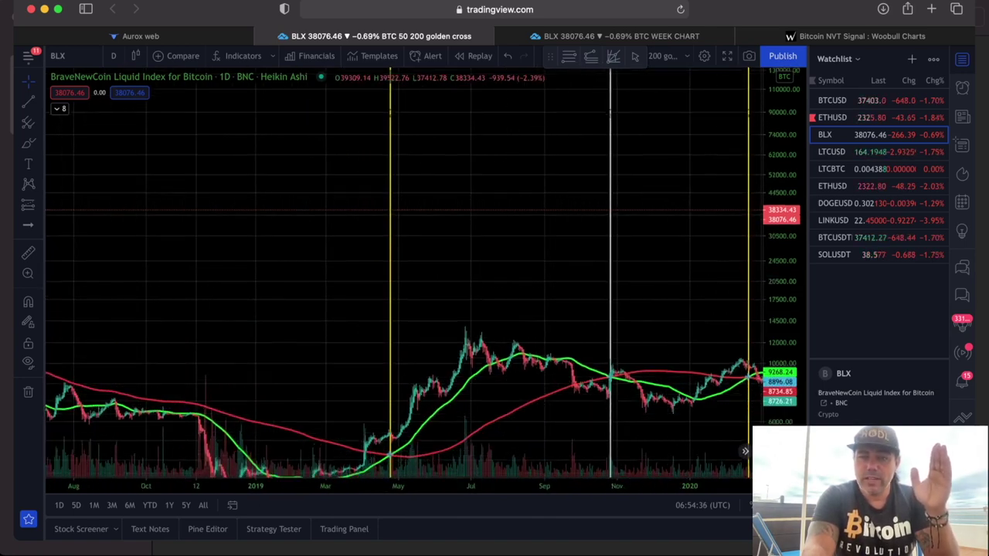
pyautogui.scroll(-3, 556, 370)
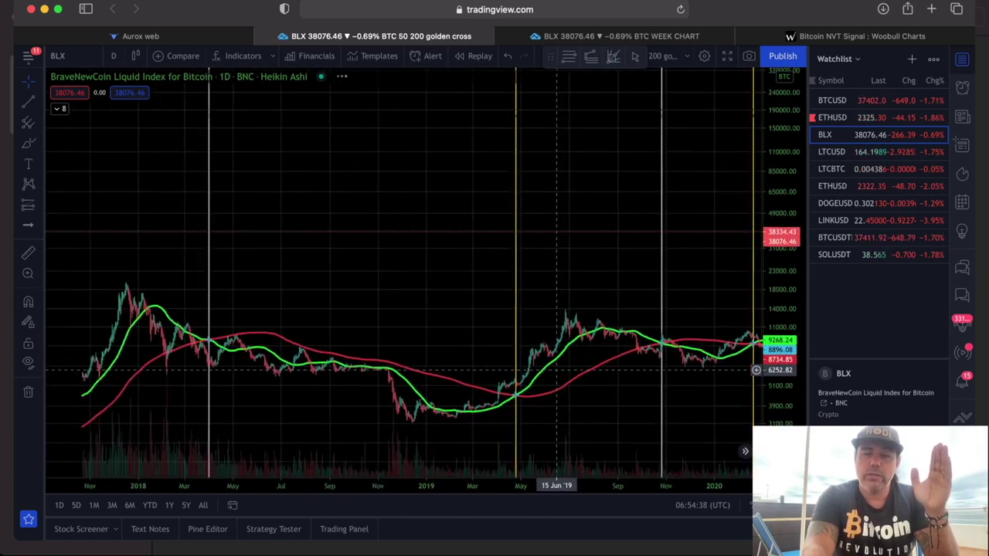
pyautogui.scroll(-3, 556, 370)
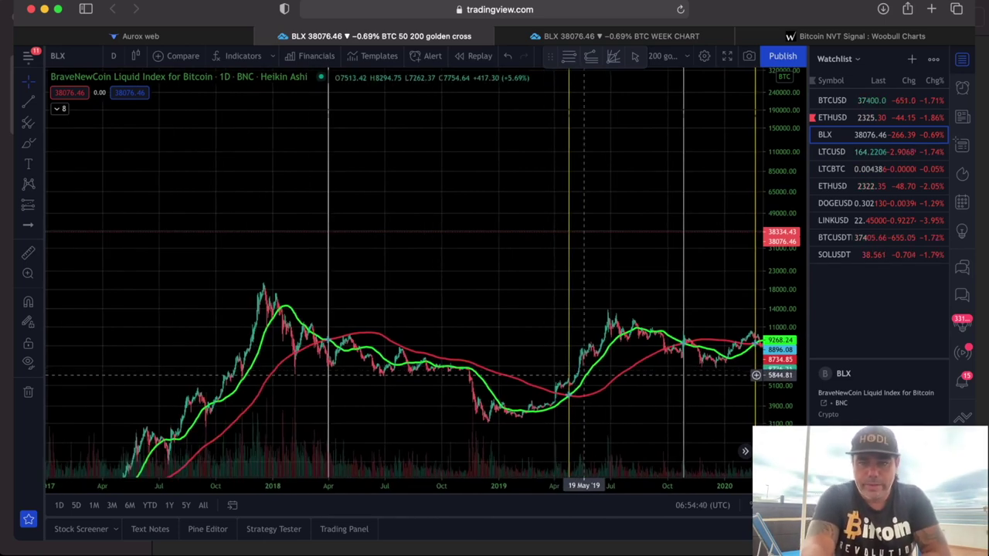
pyautogui.scroll(2, 570, 398)
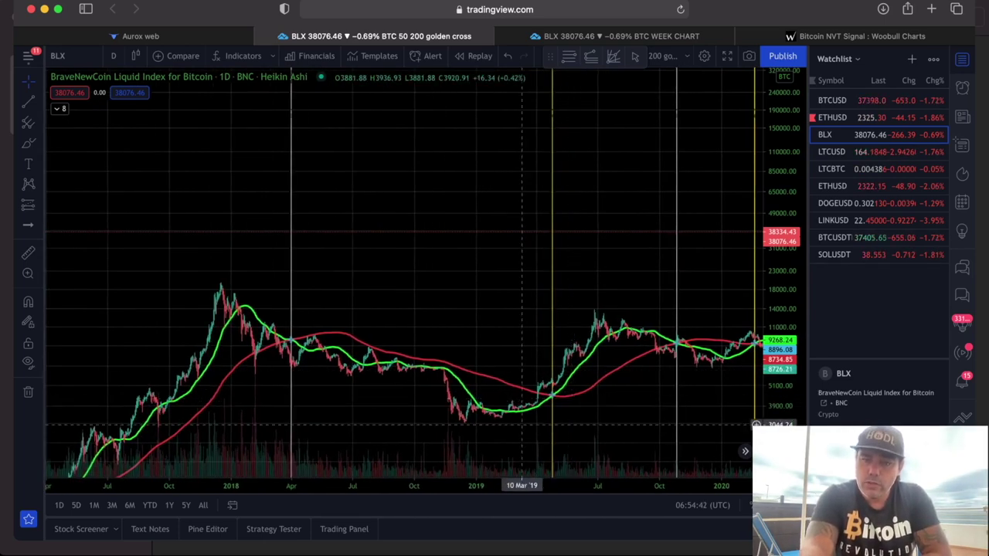
pyautogui.scroll(-3, 634, 212)
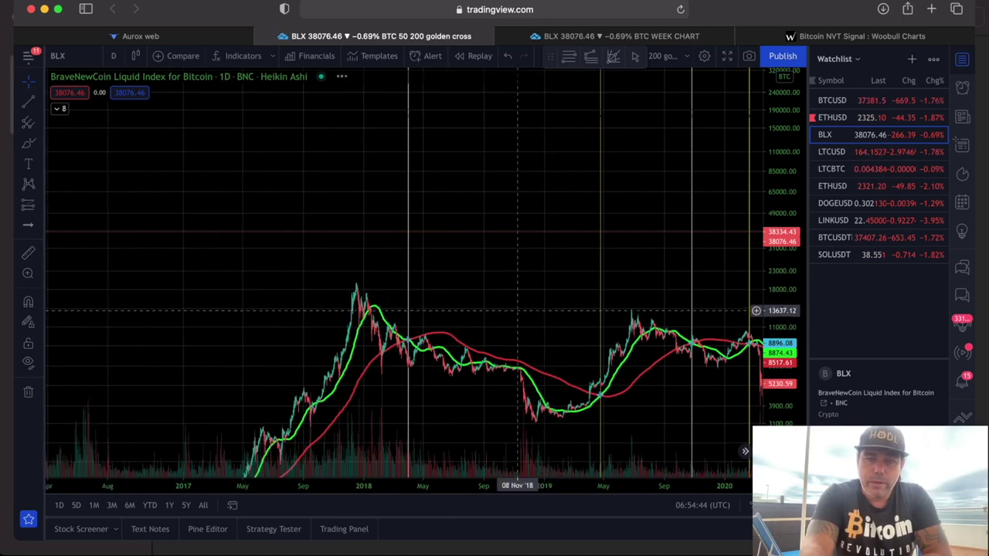
pyautogui.scroll(4, 407, 336)
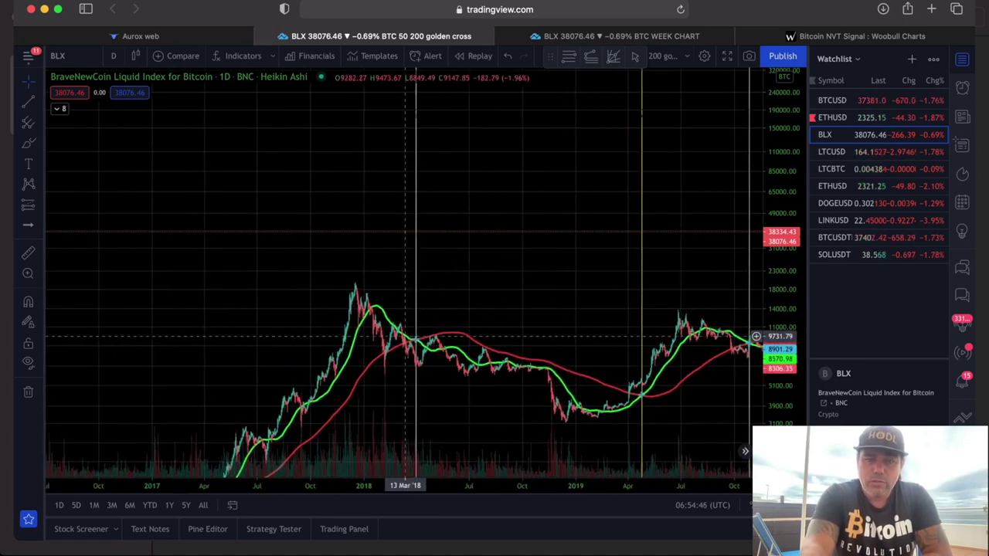
pyautogui.scroll(3, 407, 336)
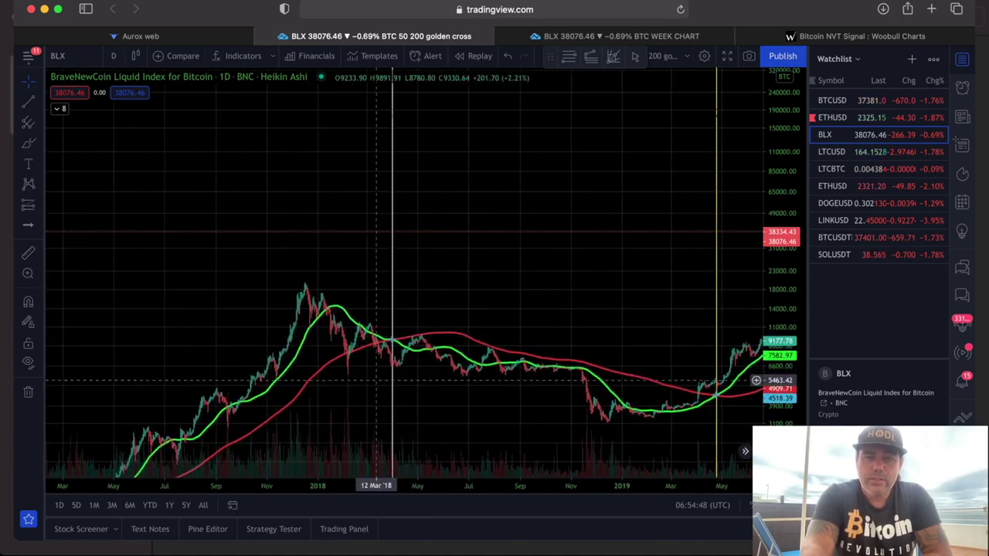
pyautogui.moveTo(375, 382); pyautogui.dragTo(360, 273)
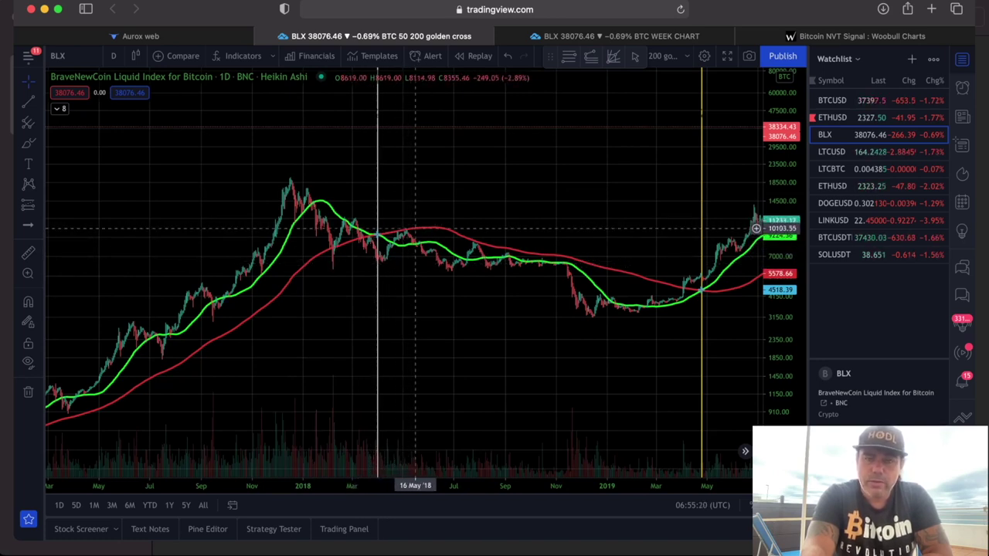
# Trace the daily BLX moving averages back through the 2017 rise and examine the three marked crossovers between July and October 2015
pyautogui.scroll(-3, 411, 229)
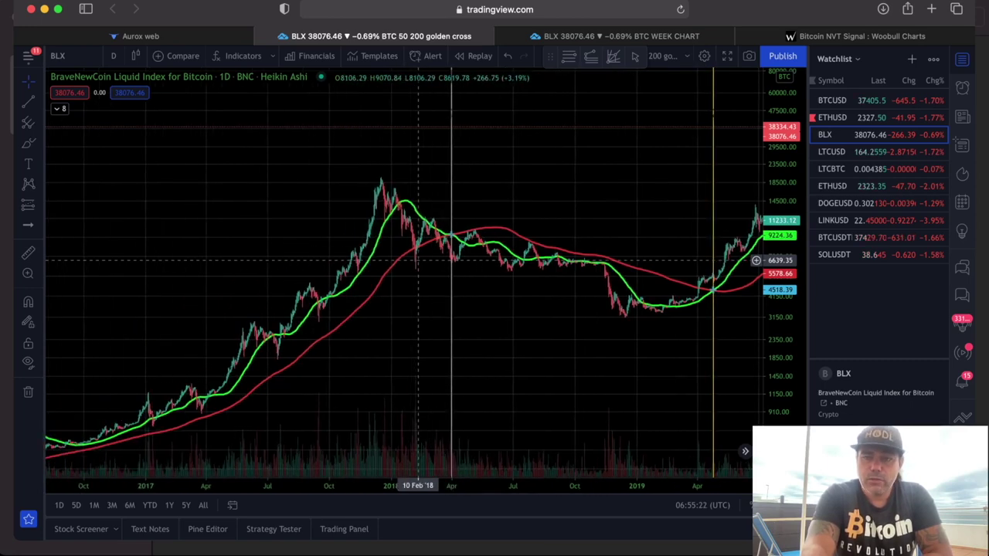
pyautogui.scroll(-5, 452, 232)
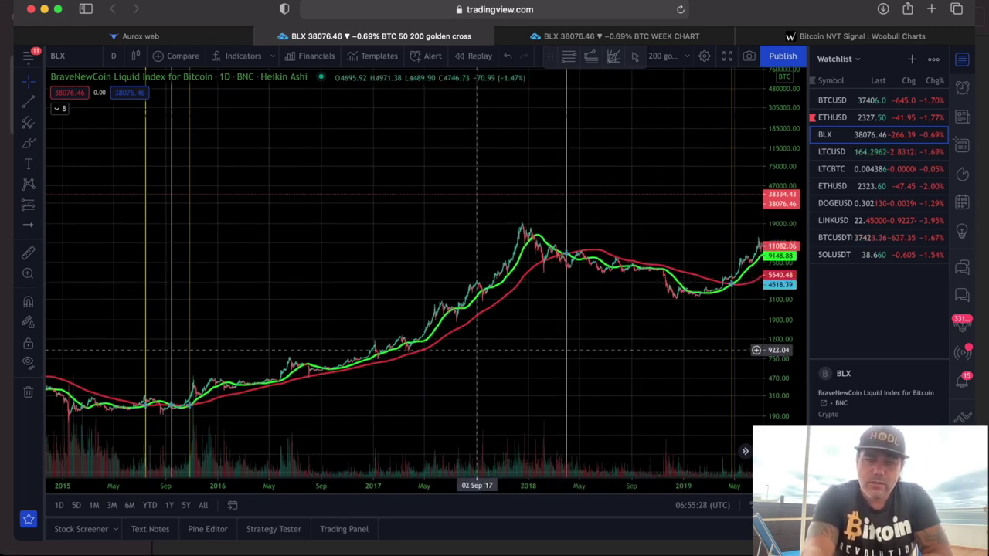
pyautogui.hscroll(-3, 474, 350)
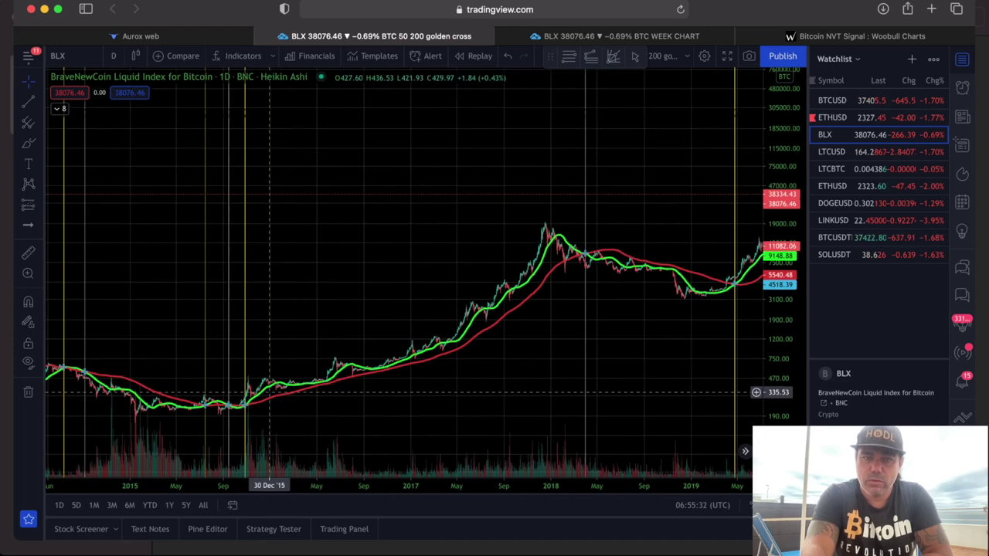
pyautogui.hscroll(-5, 328, 359)
pyautogui.hscroll(5, 462, 347)
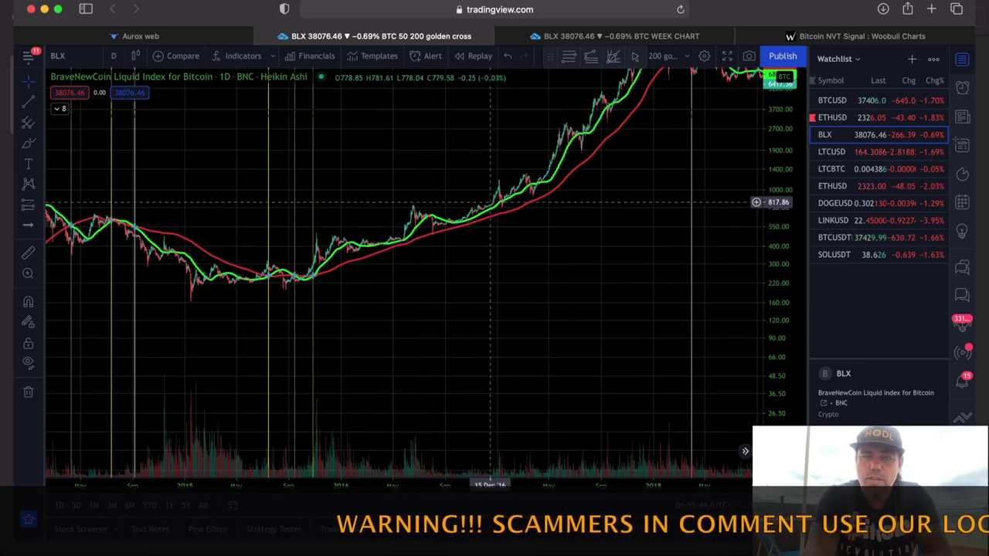
pyautogui.hscroll(-5, 495, 255)
pyautogui.scroll(5, 499, 262)
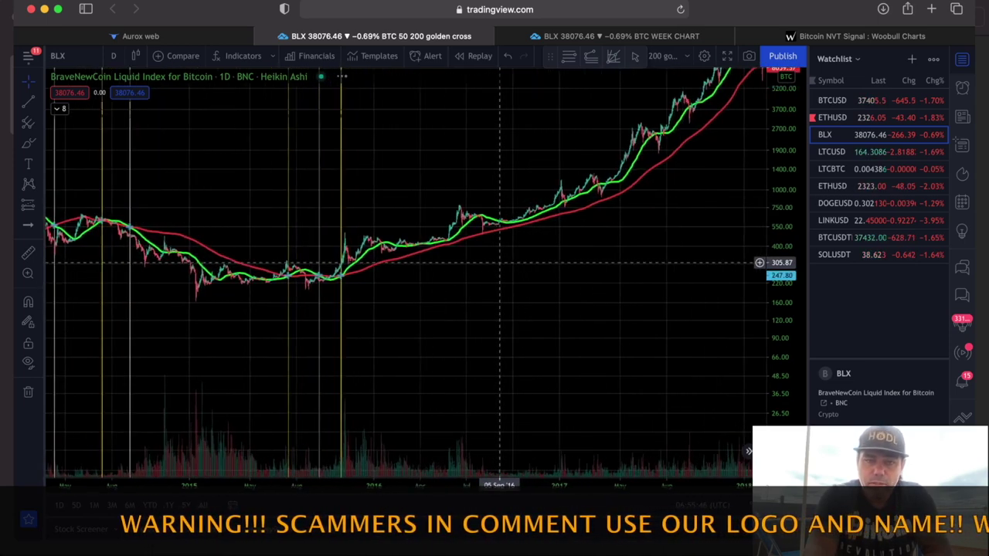
pyautogui.scroll(1, 498, 263)
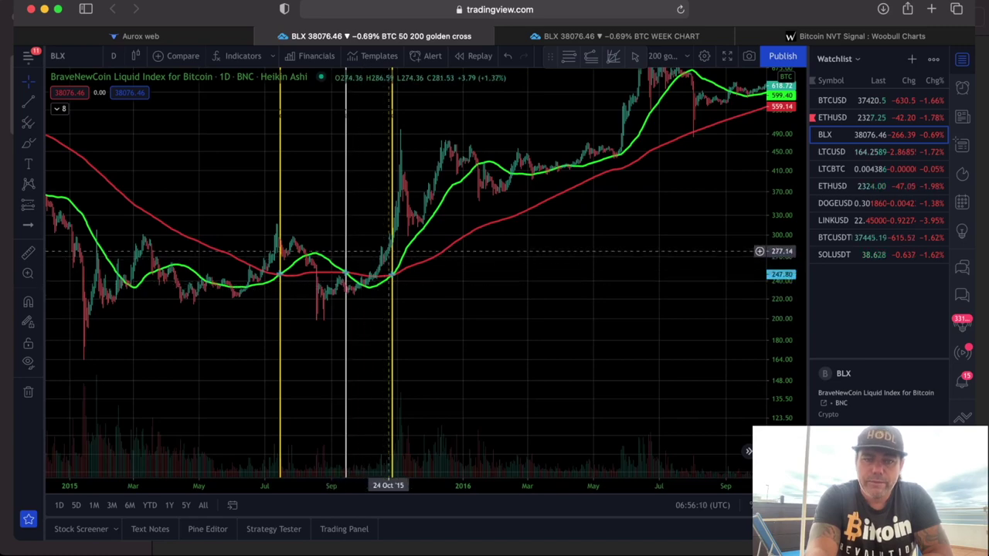
# Examine the marked 2014 crossovers of the 50/200 averages on the daily BLX chart, including the late-2013 price peak before them
pyautogui.hscroll(-1, 393, 243)
pyautogui.hscroll(-5, 393, 243)
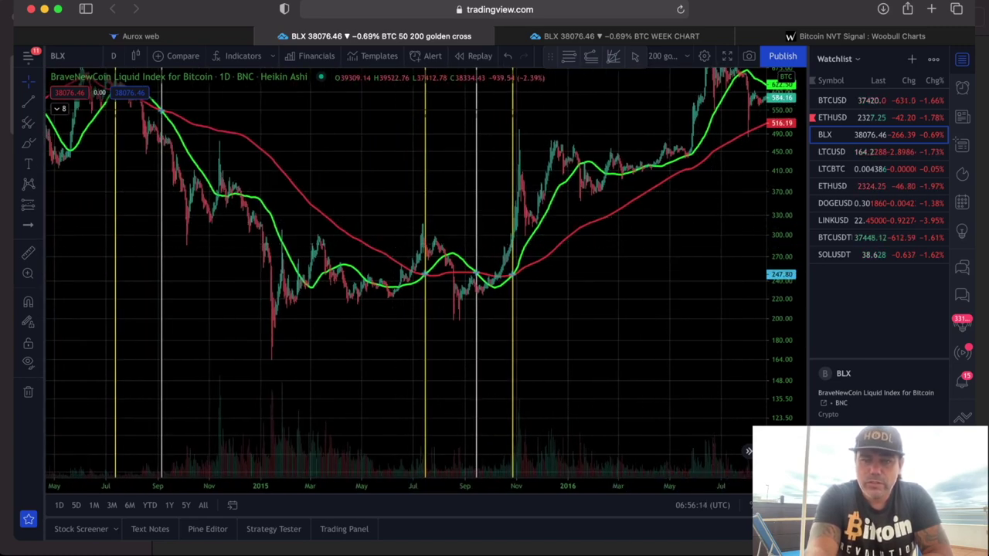
pyautogui.hscroll(-1, 474, 283)
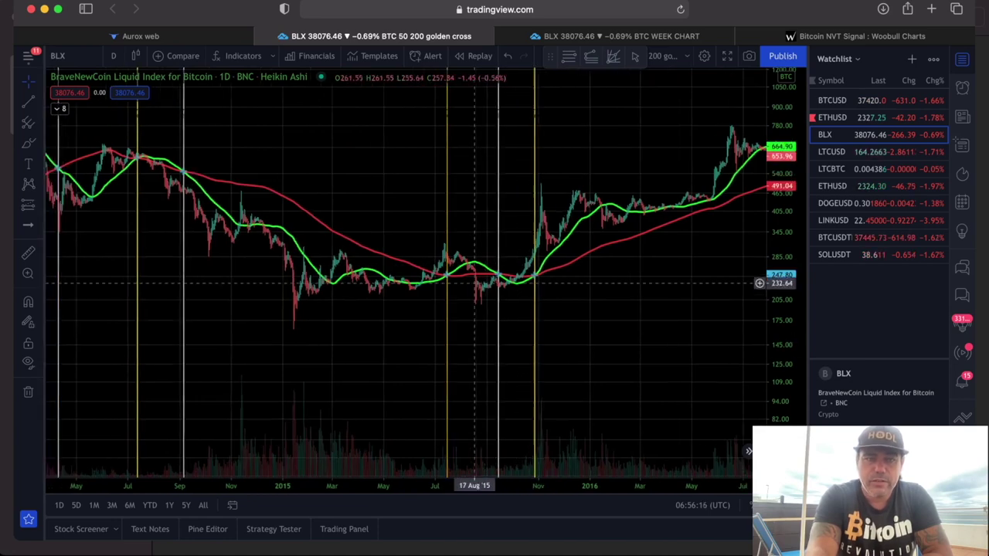
pyautogui.hscroll(-10, 474, 282)
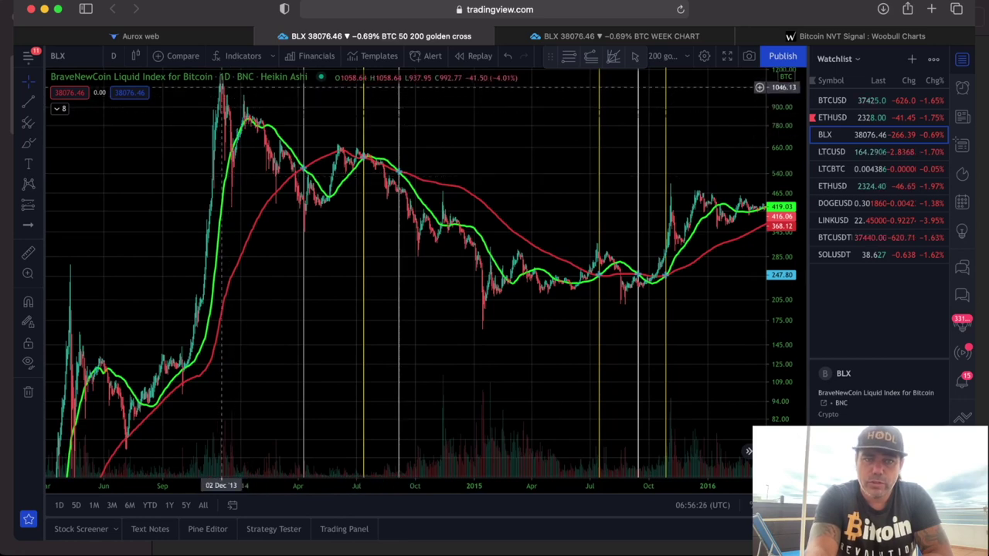
pyautogui.moveTo(355, 194); pyautogui.dragTo(535, 200)
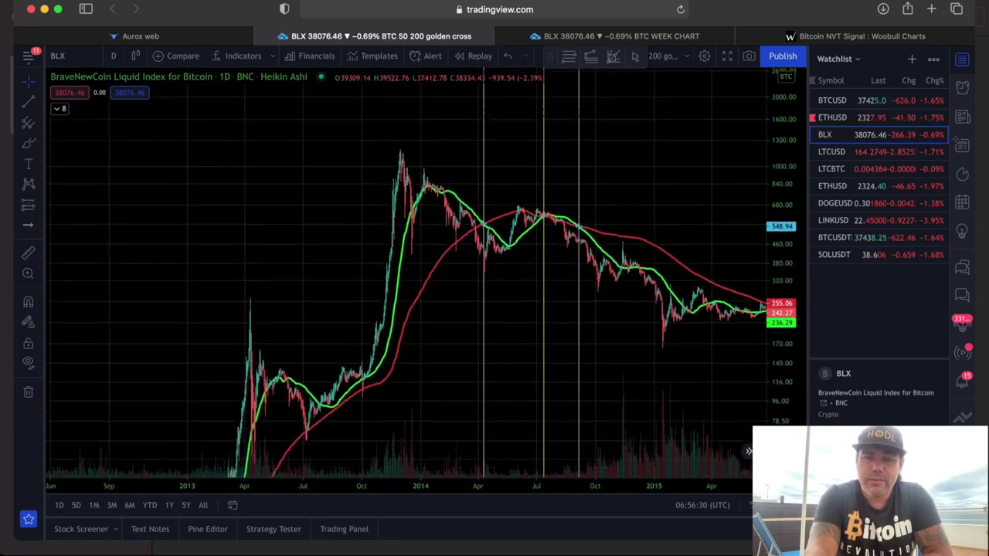
pyautogui.moveTo(483, 225); pyautogui.dragTo(430, 225)
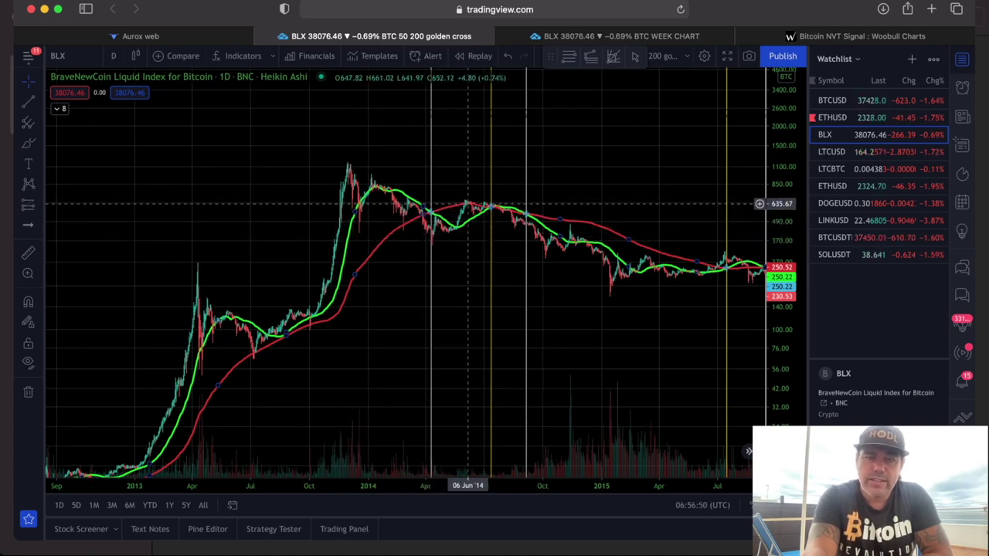
# Return to the latest daily BLX candles and examine the 50/200 averages converging in June 2021
pyautogui.hscroll(15, 465, 210)
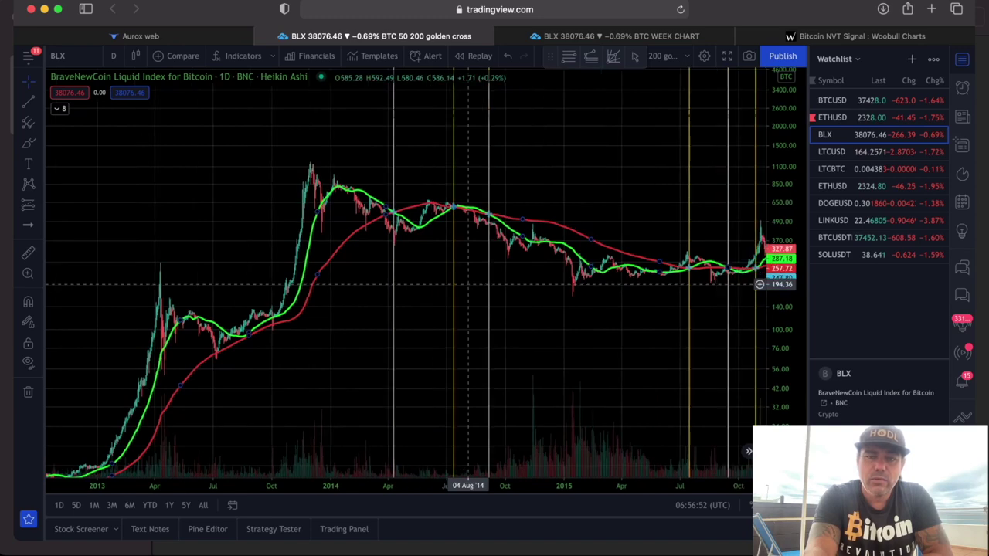
pyautogui.hscroll(15, 467, 284)
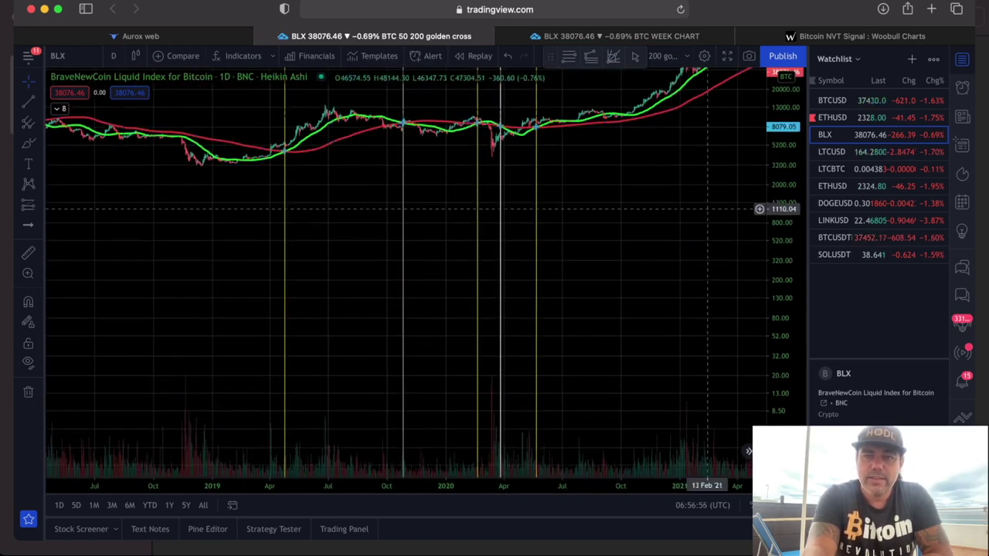
pyautogui.hscroll(5, 739, 294)
pyautogui.hscroll(5, 600, 192)
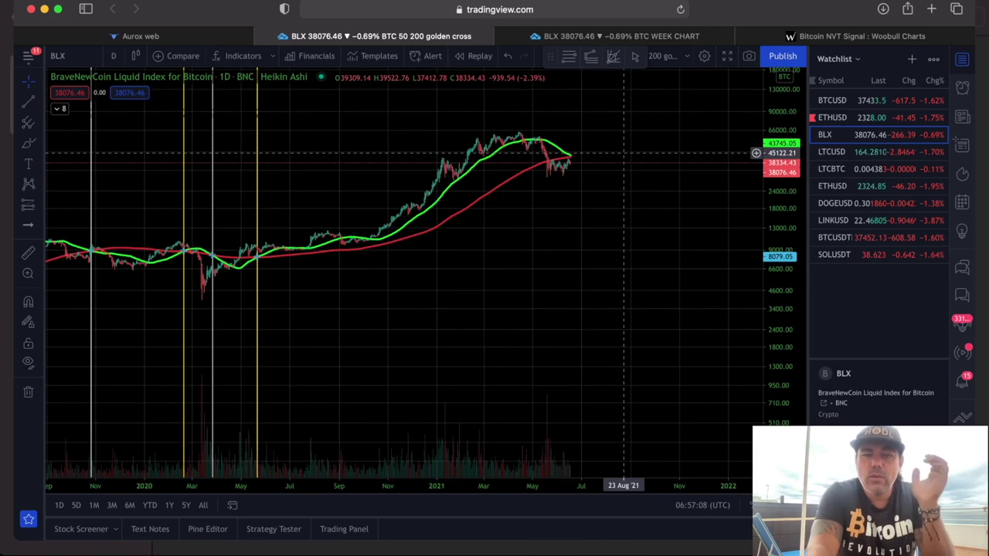
pyautogui.moveTo(624, 152); pyautogui.dragTo(628, 238)
pyautogui.scroll(3, 628, 239)
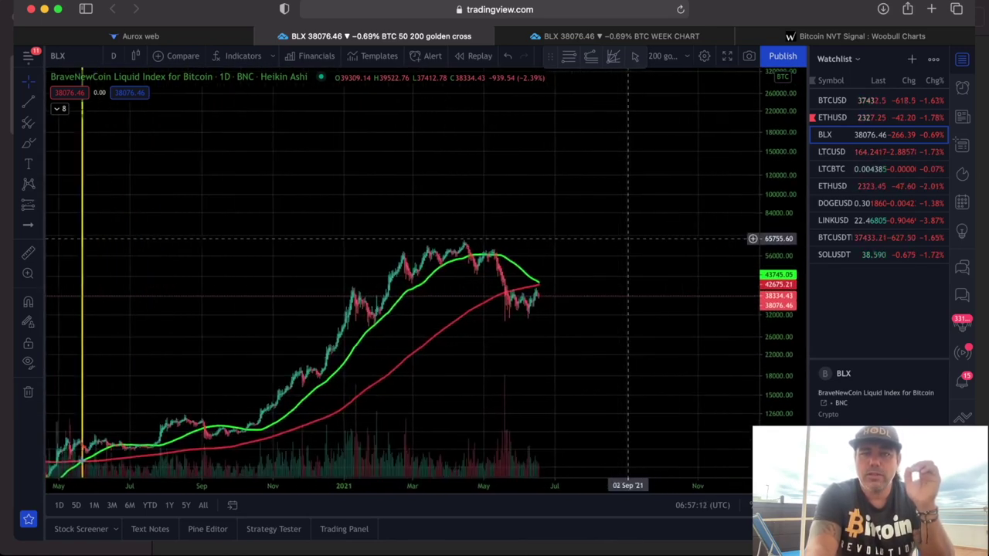
# Switch to the BLX weekly chart, show 2018 to 2021, and enlarge the Stoch RSI pane
pyautogui.hotkey('ctrl', 'Tab')
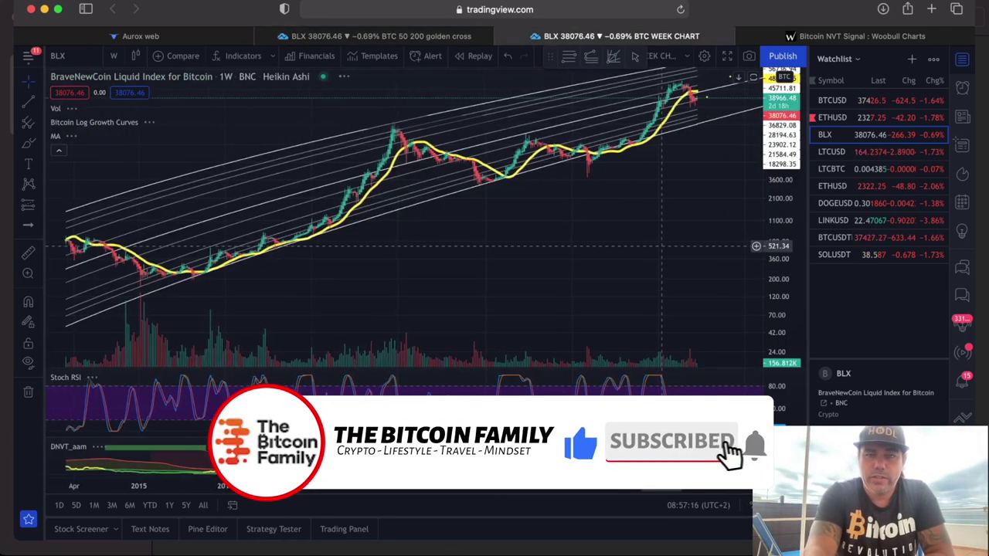
pyautogui.scroll(5, 651, 268)
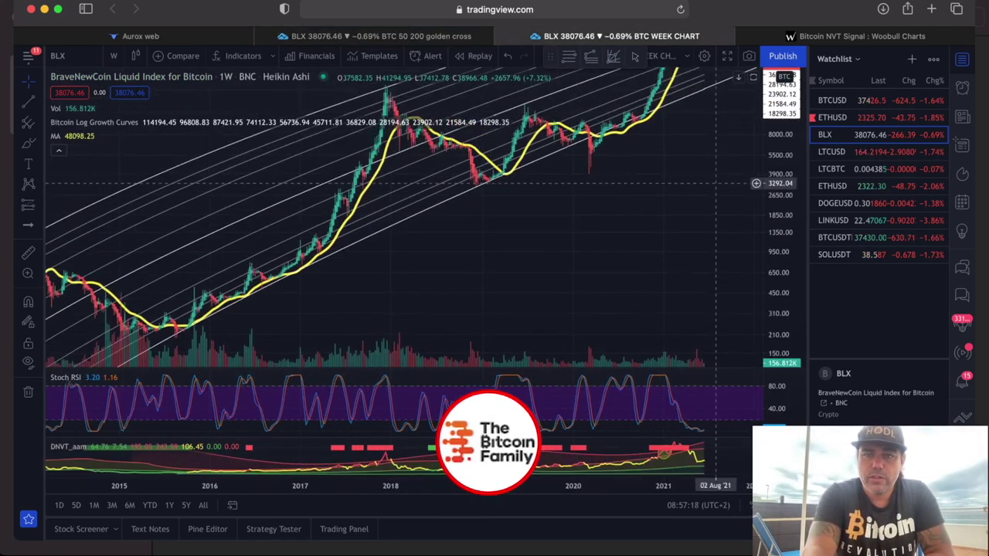
pyautogui.scroll(3, 651, 268)
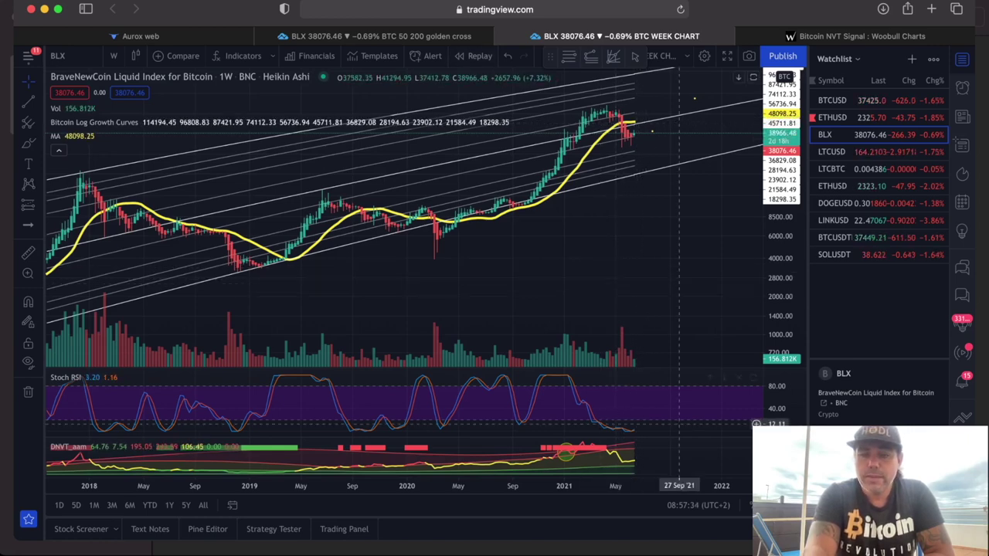
pyautogui.moveTo(675, 368); pyautogui.dragTo(676, 244)
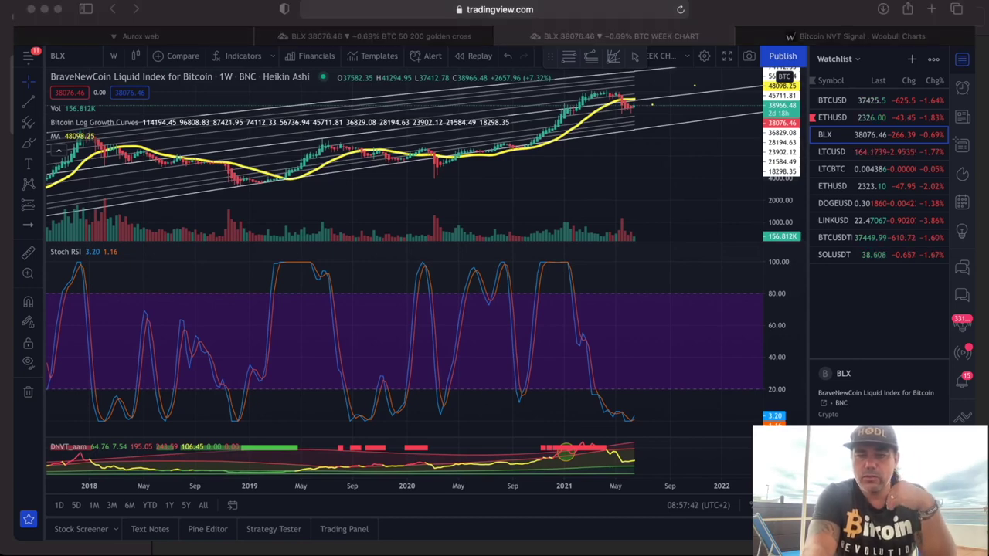
# Circle in yellow the weekly Stoch RSI lows of mid-2018, December 2018, late 2019 (two), March 2020 and September 2020
pyautogui.press('super+Tab')
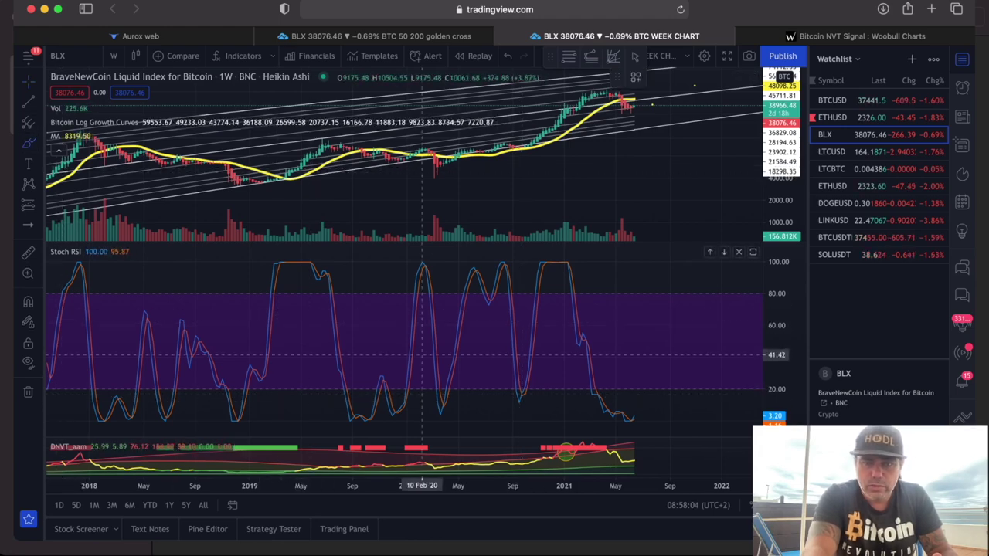
pyautogui.moveTo(531, 390)
pyautogui.mouseDown()
pyautogui.moveTo(512, 389)
pyautogui.moveTo(516, 399)
pyautogui.moveTo(529, 386)
pyautogui.mouseUp()
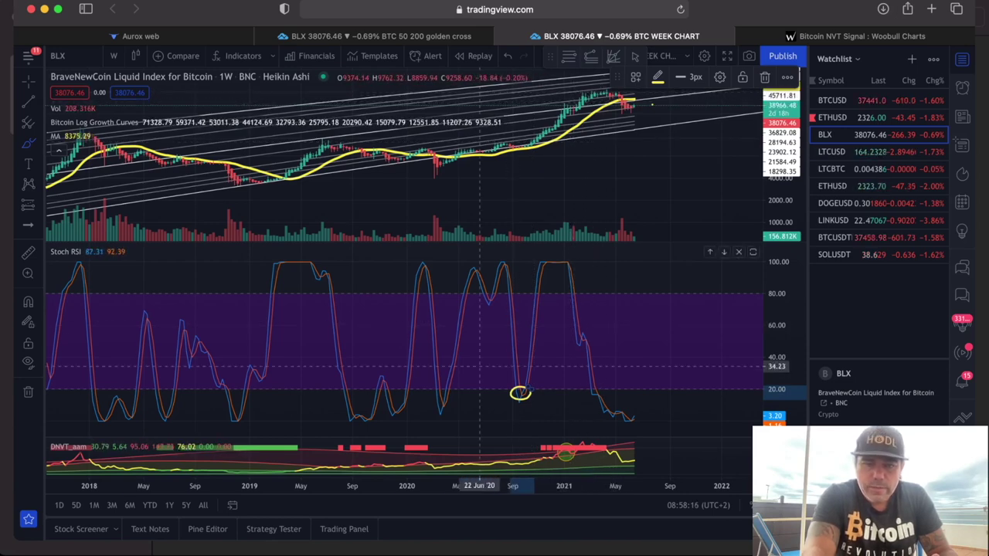
pyautogui.moveTo(448, 400)
pyautogui.mouseDown()
pyautogui.moveTo(434, 403)
pyautogui.moveTo(449, 405)
pyautogui.mouseUp()
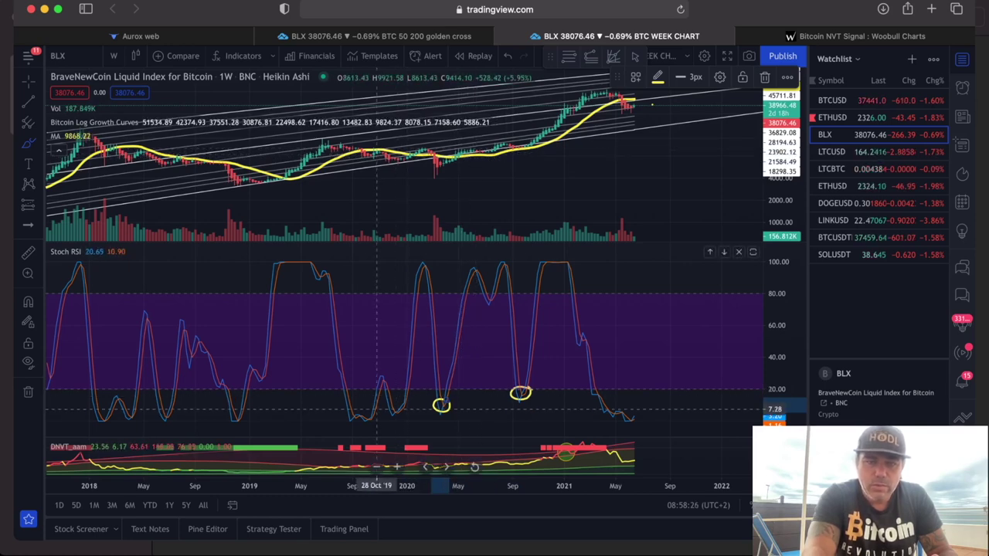
pyautogui.moveTo(400, 402)
pyautogui.mouseDown()
pyautogui.moveTo(387, 416)
pyautogui.moveTo(402, 403)
pyautogui.mouseUp()
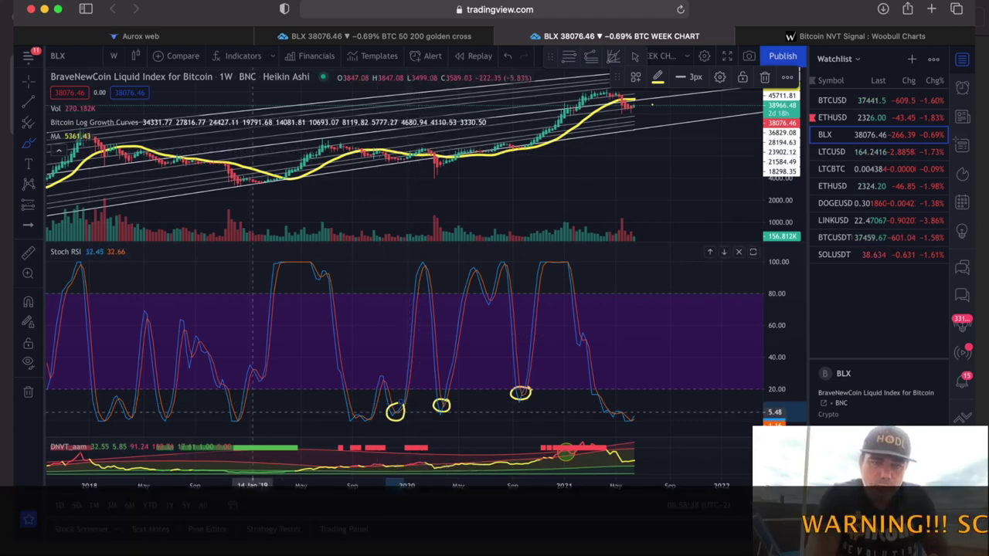
pyautogui.moveTo(248, 411); pyautogui.dragTo(250, 409)
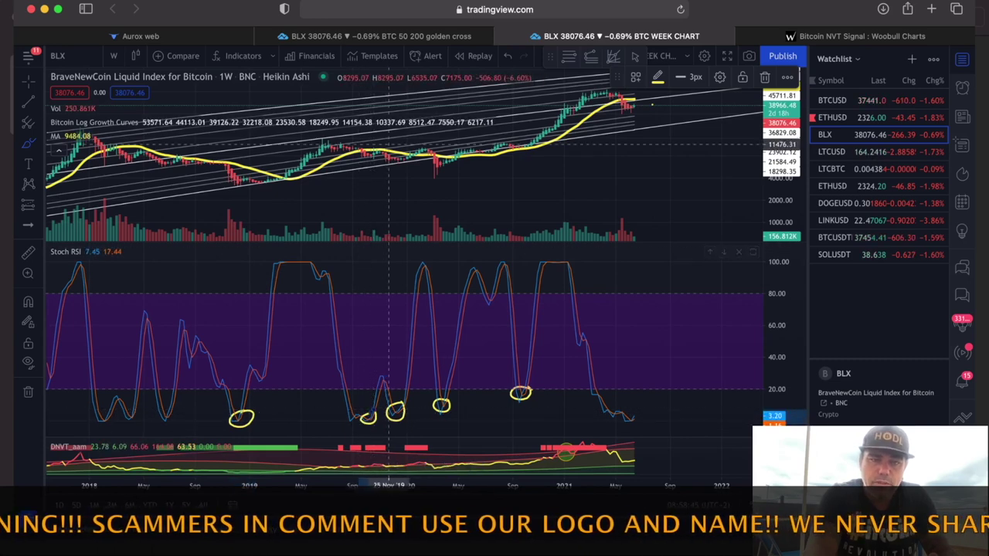
pyautogui.moveTo(172, 411); pyautogui.dragTo(153, 425)
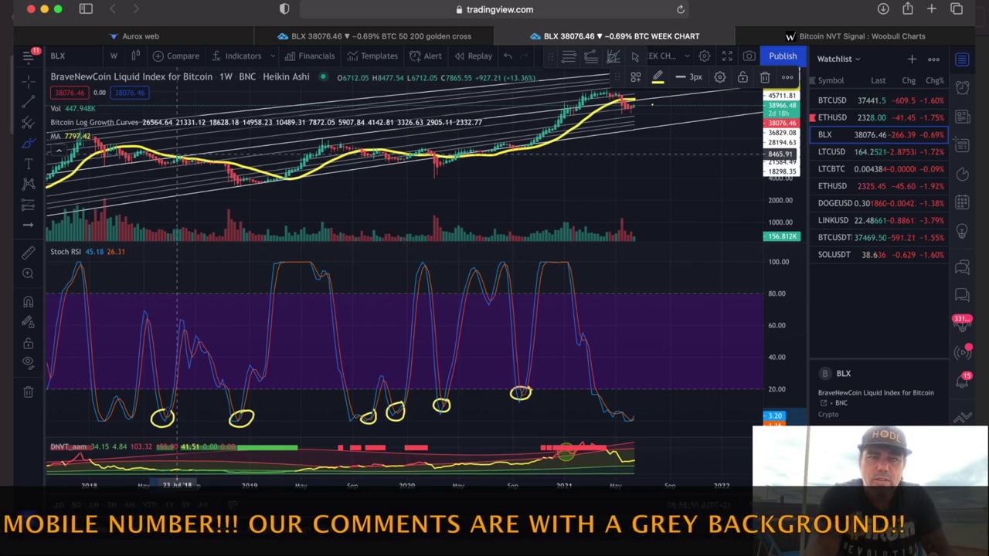
# Circle the latest Stoch RSI low in mid-2021 and draw a short vertical brush stroke below the latest weekly candles
pyautogui.scroll(-5, 183, 170)
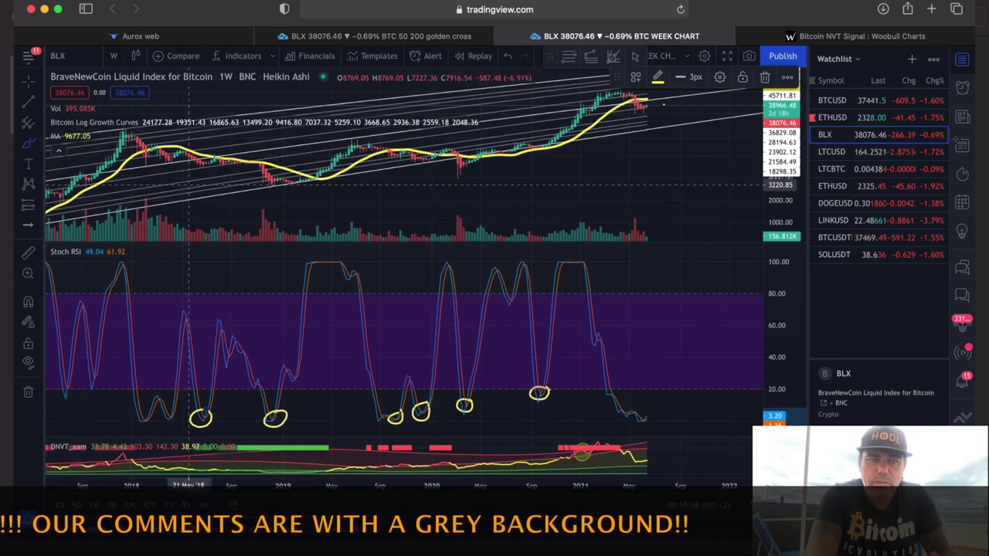
pyautogui.scroll(-1, 189, 184)
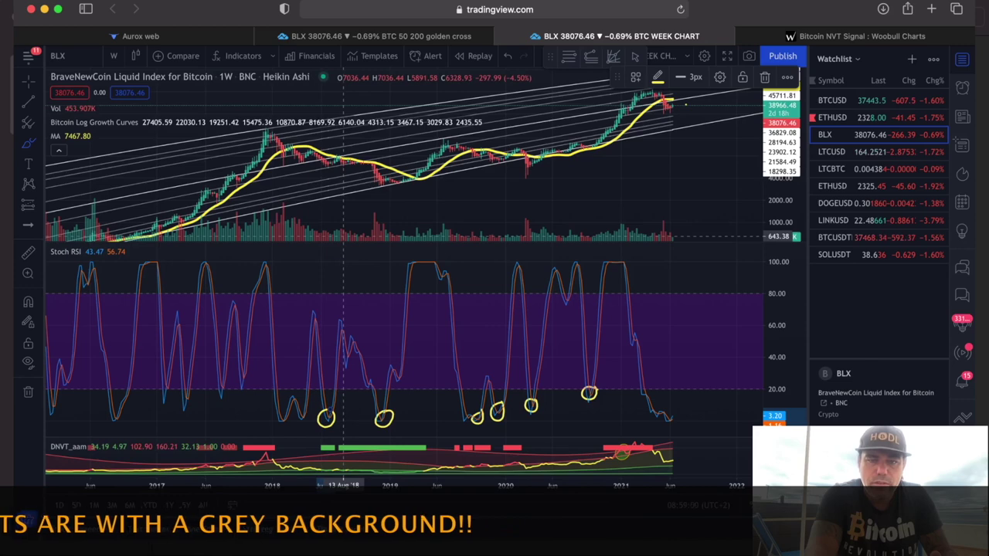
pyautogui.scroll(4, 641, 417)
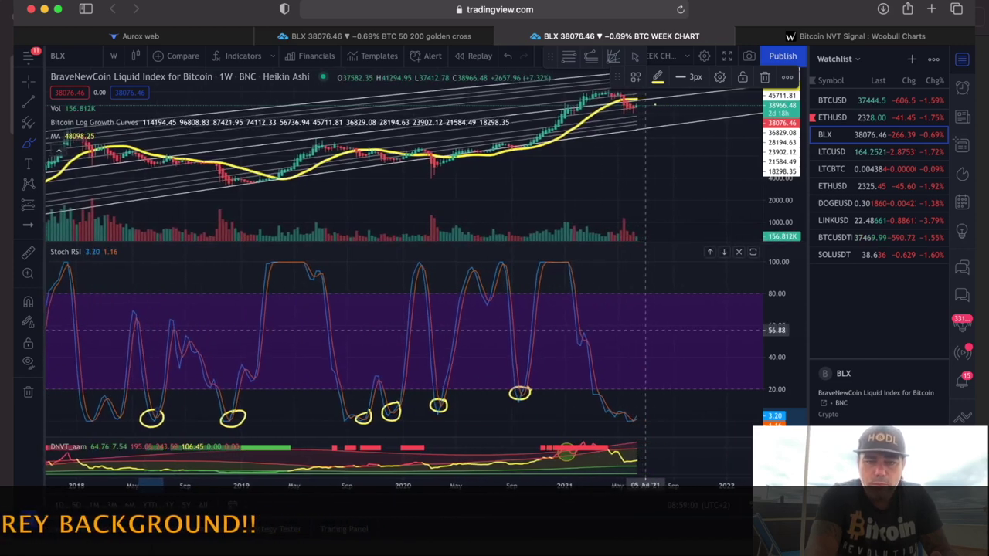
pyautogui.moveTo(641, 401)
pyautogui.mouseDown()
pyautogui.moveTo(635, 425)
pyautogui.moveTo(641, 401)
pyautogui.mouseUp()
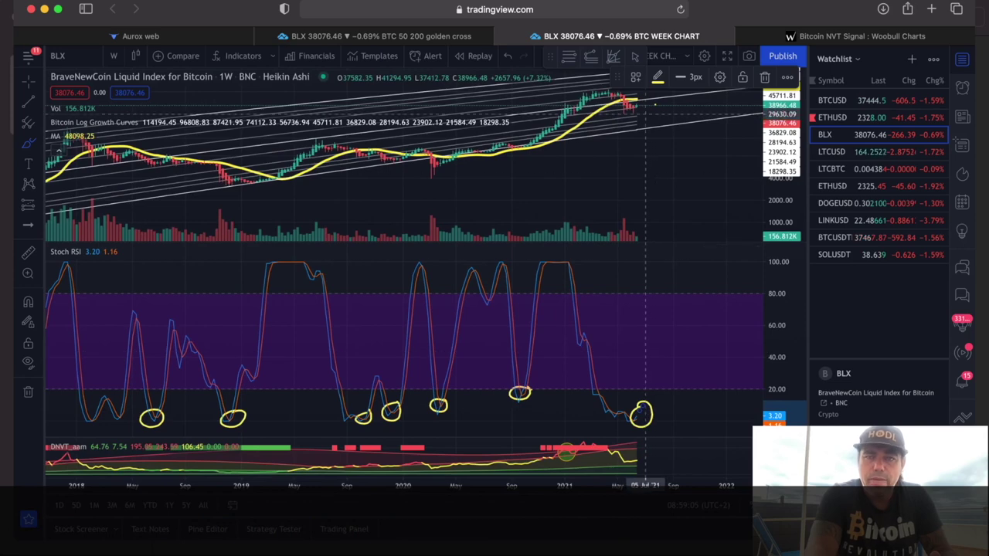
pyautogui.moveTo(651, 166); pyautogui.dragTo(651, 184)
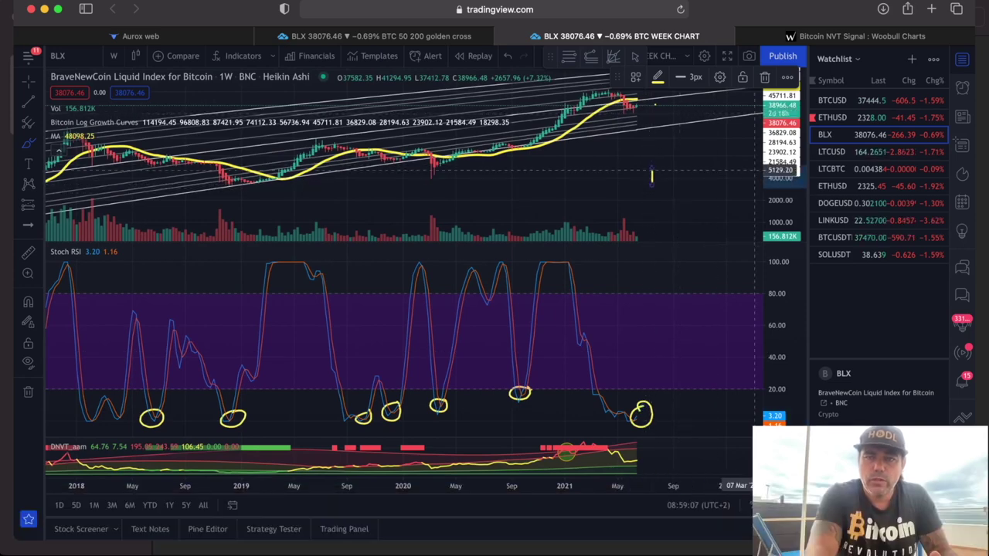
# Enlarge the DNVT_aam pane and brush a rising curve along its lows from May 2019 to just past the latest 2021 data
pyautogui.scroll(3, 711, 179)
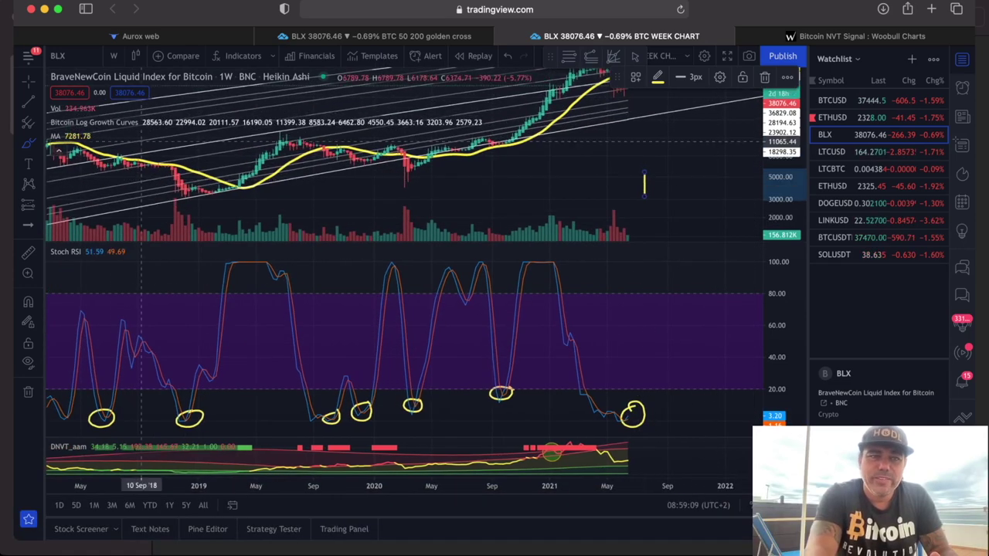
pyautogui.hscroll(2, 728, 123)
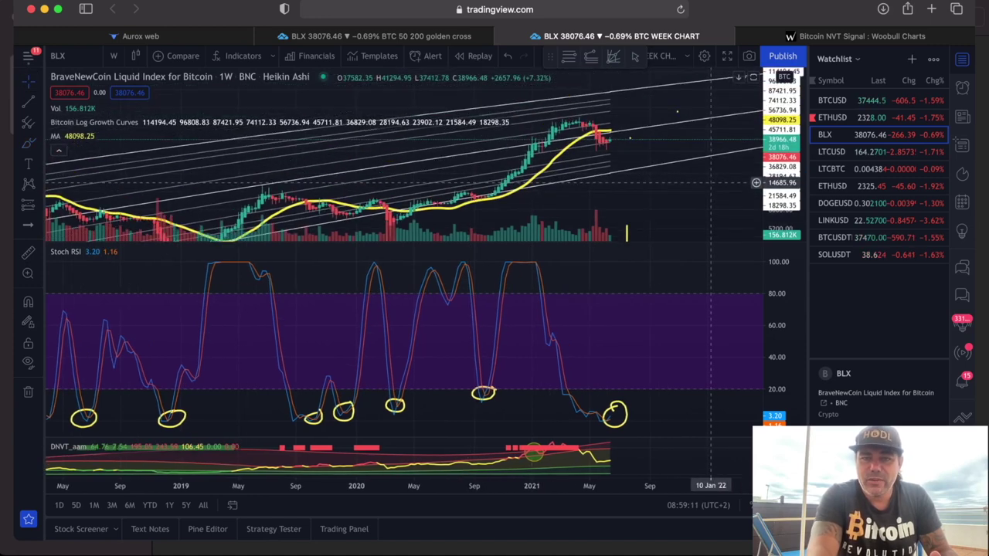
pyautogui.hscroll(-5, 545, 380)
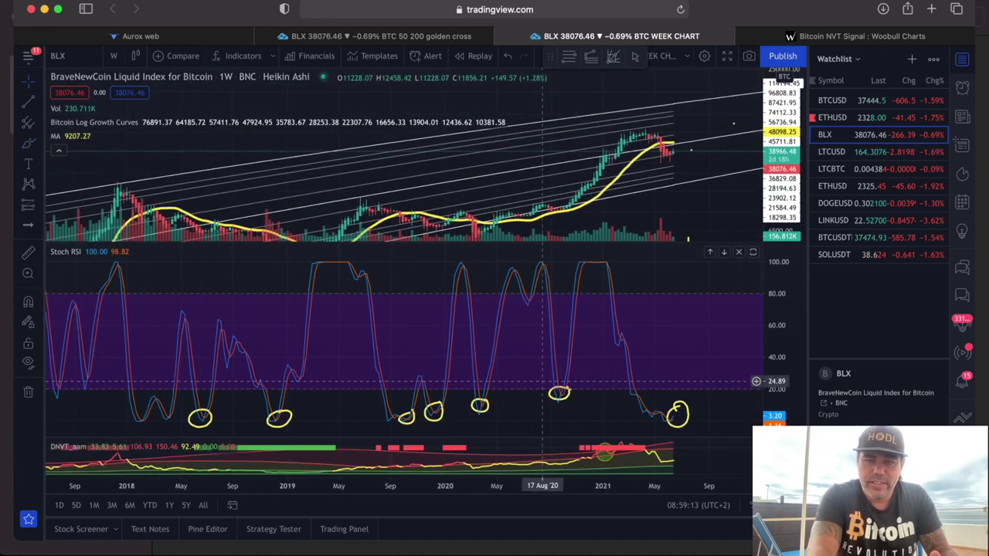
pyautogui.moveTo(676, 439); pyautogui.dragTo(675, 371)
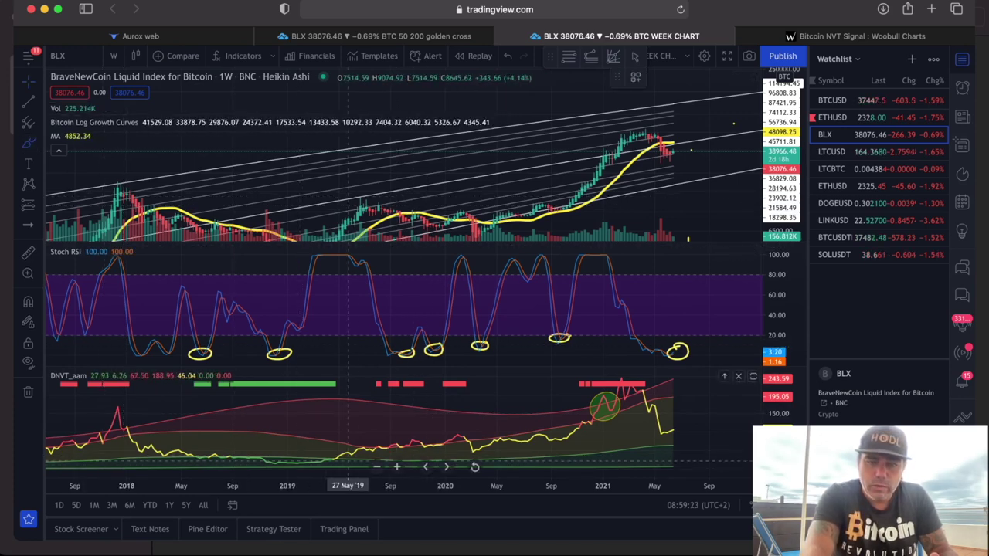
pyautogui.moveTo(348, 457)
pyautogui.mouseDown()
pyautogui.moveTo(653, 432)
pyautogui.moveTo(703, 418)
pyautogui.mouseUp()
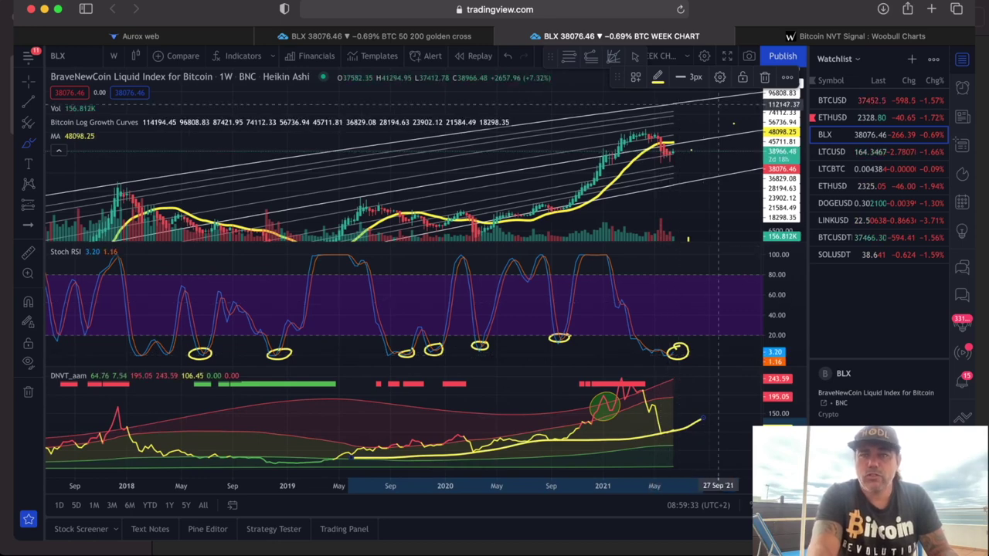
# Switch to the Woobull Bitcoin NVT Signal chart and examine the Adjusted NVTS lows, including February 2018 and the latest 2021 dip
pyautogui.click(861, 35)
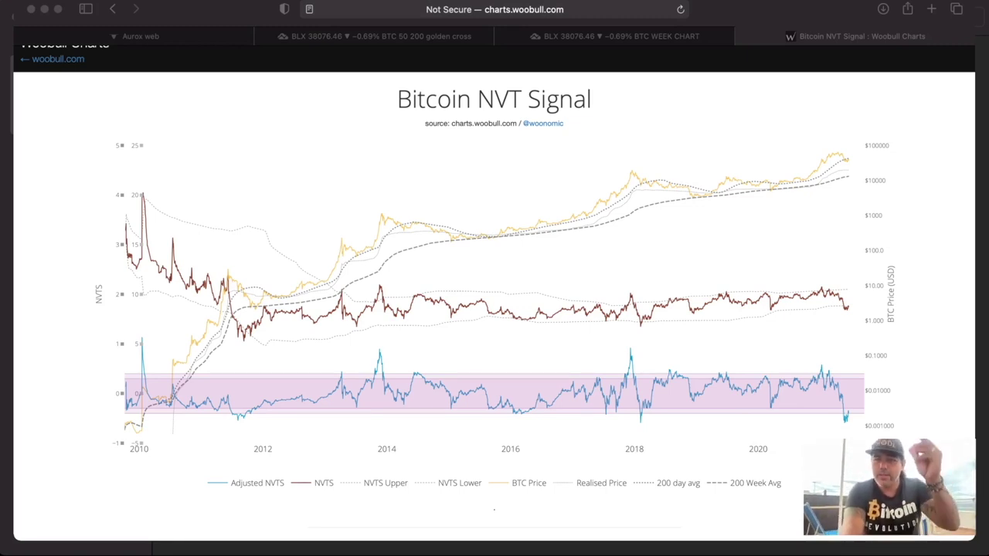
pyautogui.press('super+Tab')
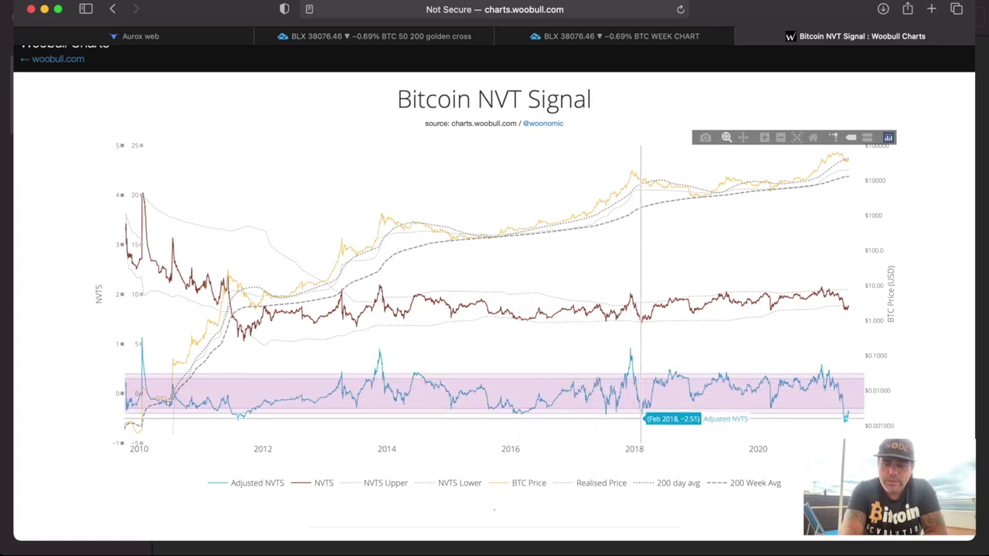
pyautogui.scroll(1, 640, 386)
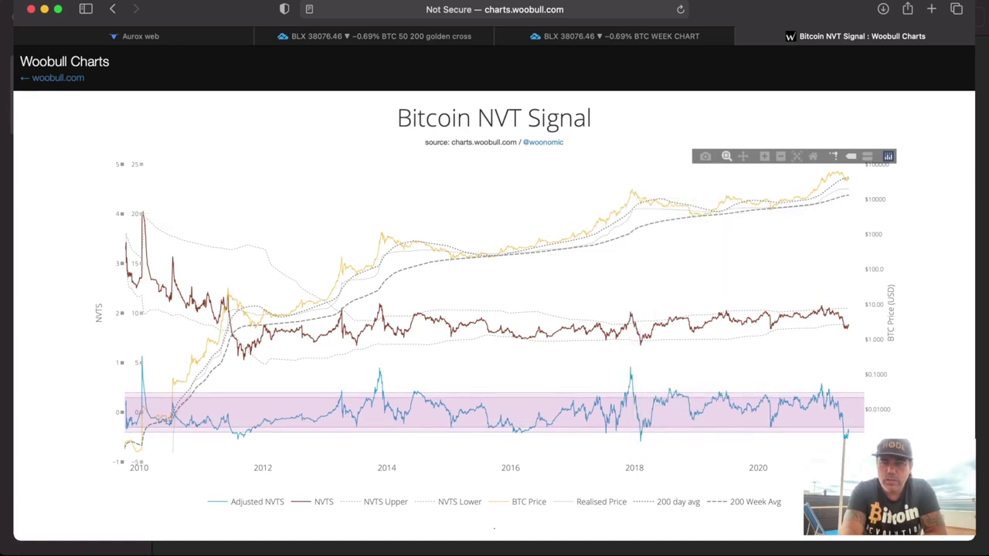
pyautogui.scroll(-1, 495, 309)
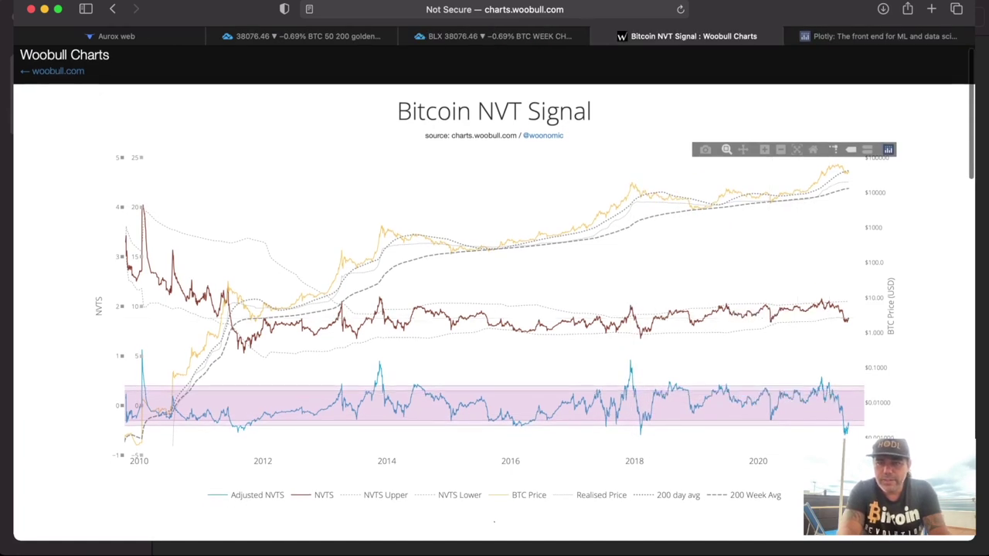